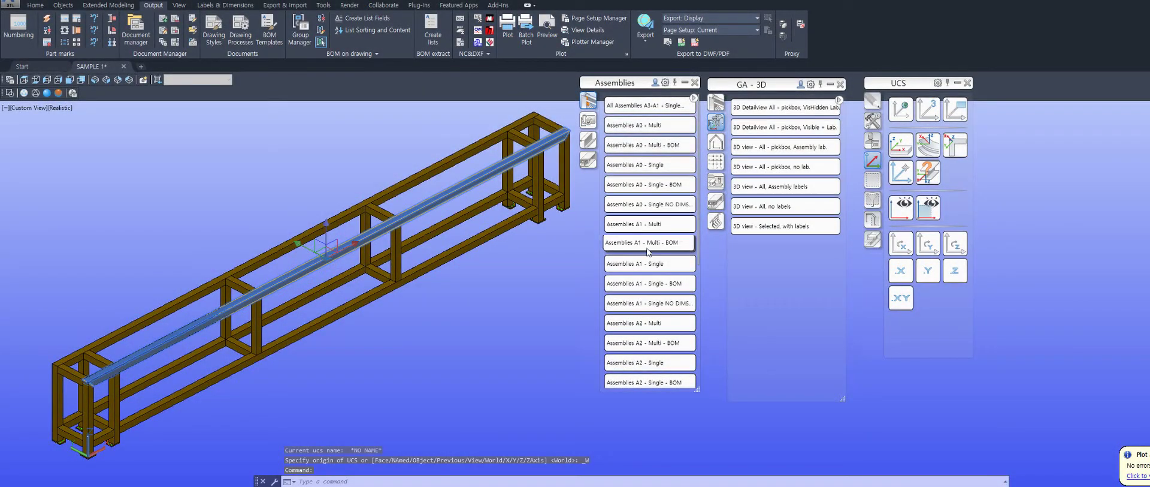
Run the 'Assemblies A1 - Single - BOM' detailing process and accept its settings.
{"action": "left_click", "coordinate": [649, 284]}
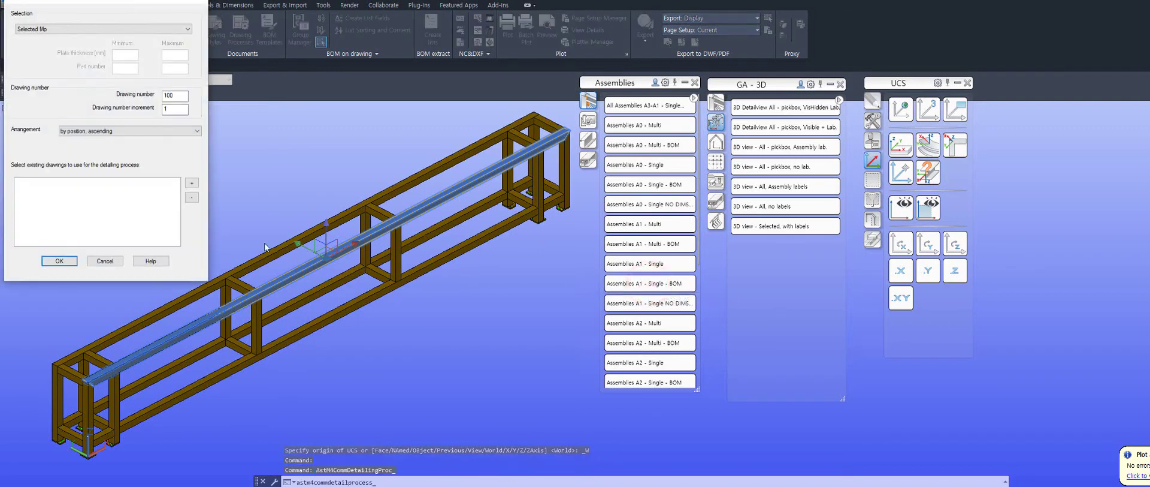
{"action": "left_click", "coordinate": [63, 262]}
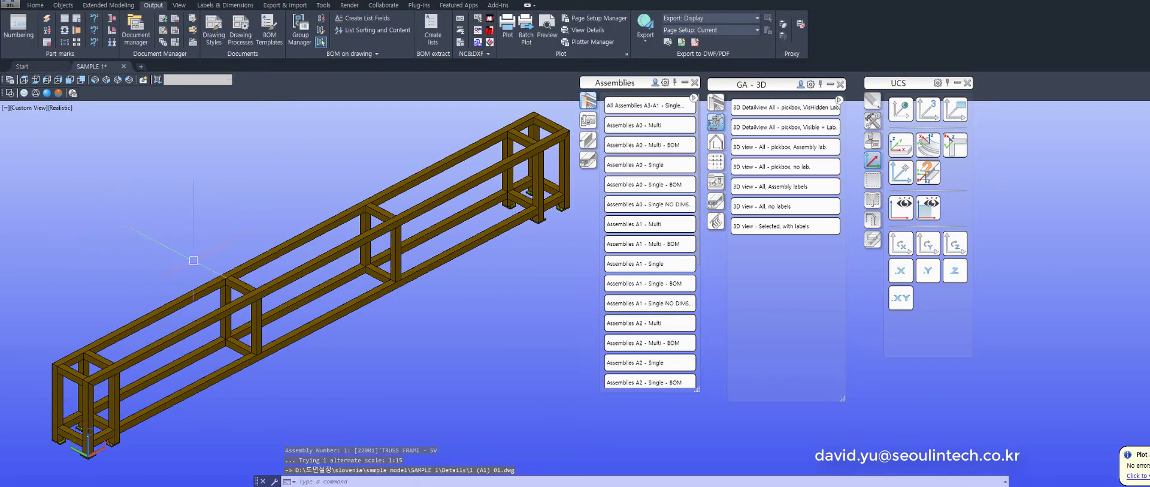
Show the truss frame's assembly detail drawing and open its Edit detail settings.
{"action": "left_click", "coordinate": [279, 273]}
{"action": "right_click", "coordinate": [279, 274]}
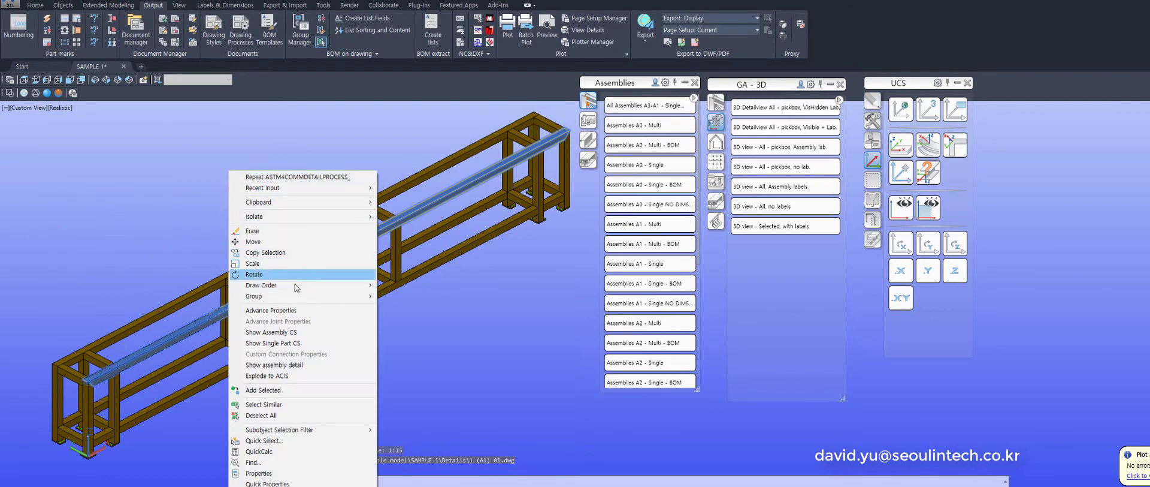
{"action": "left_click", "coordinate": [296, 364]}
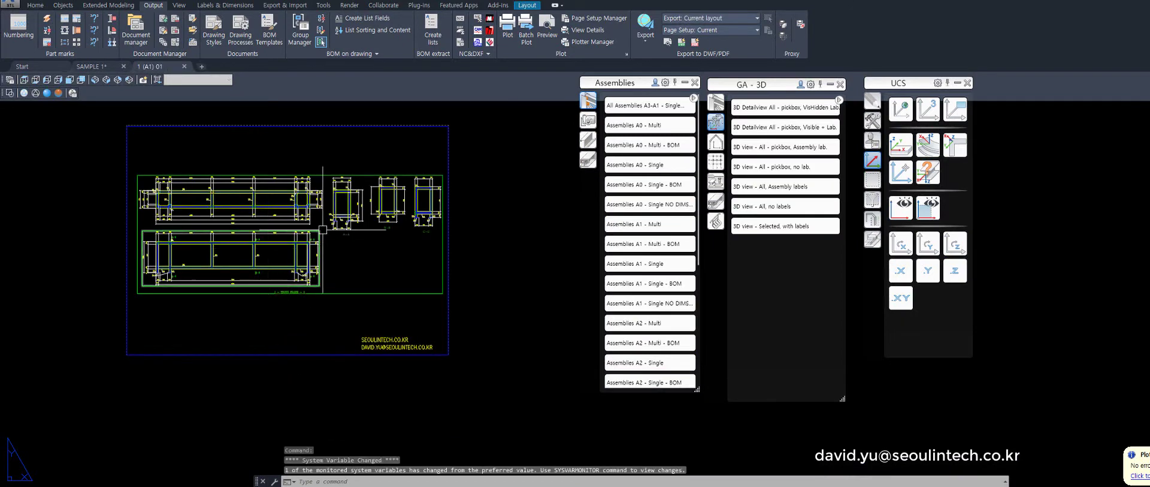
{"action": "double_click", "coordinate": [411, 354]}
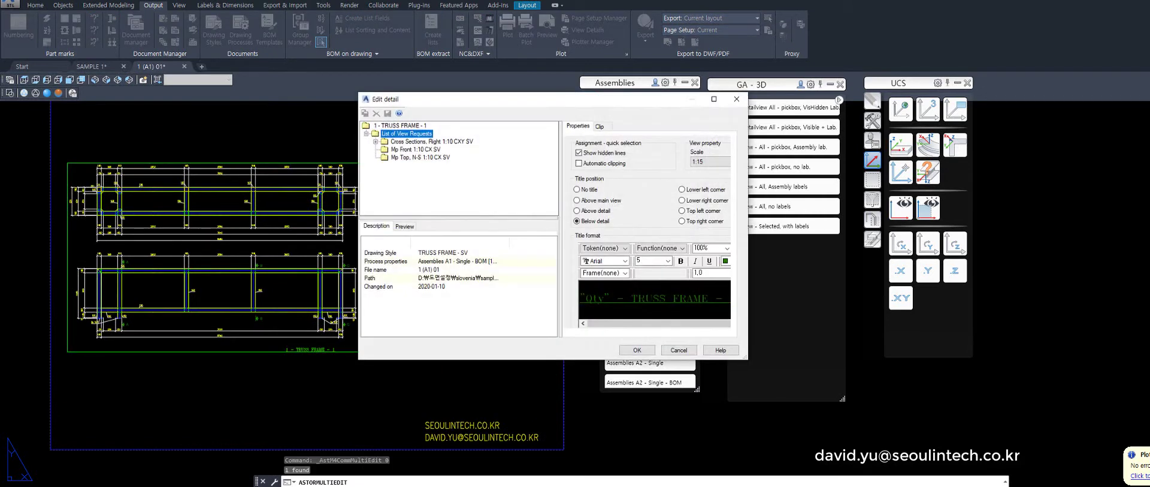
Set cross-section views SV-2 and SV-3 to Always Off and apply the detail changes.
{"action": "left_click", "coordinate": [376, 142]}
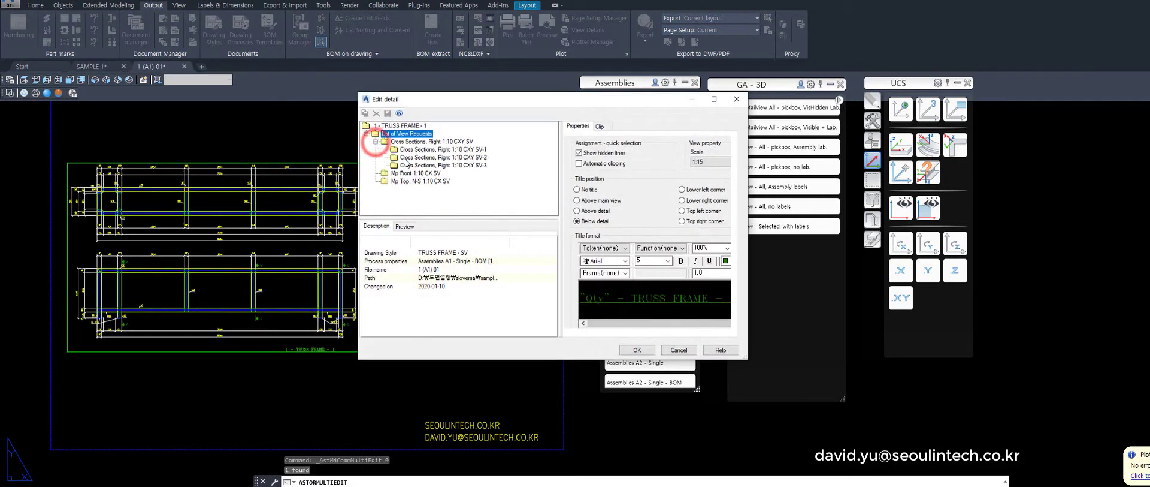
{"action": "left_click", "coordinate": [406, 158]}
{"action": "left_click", "coordinate": [629, 126]}
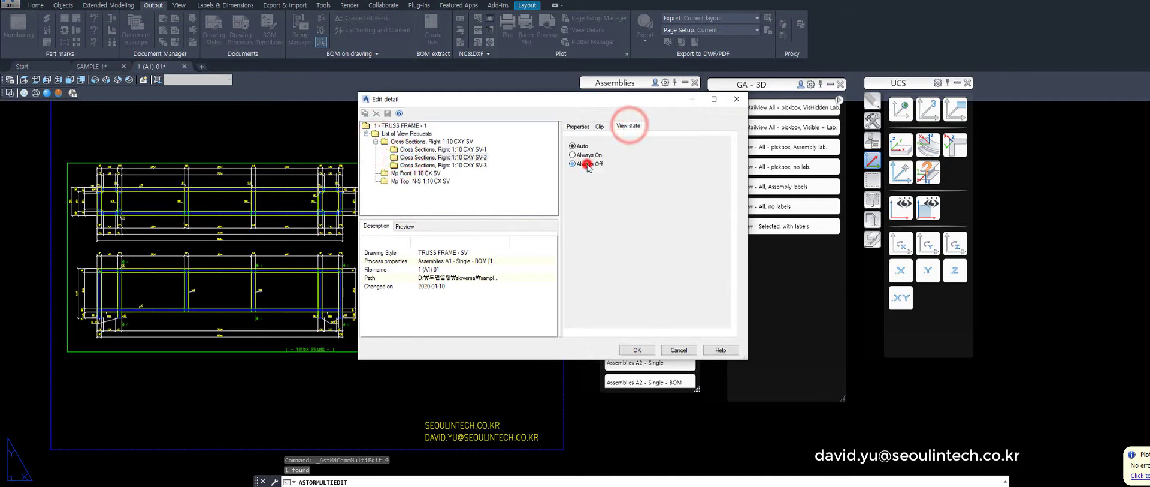
{"action": "left_click", "coordinate": [444, 165]}
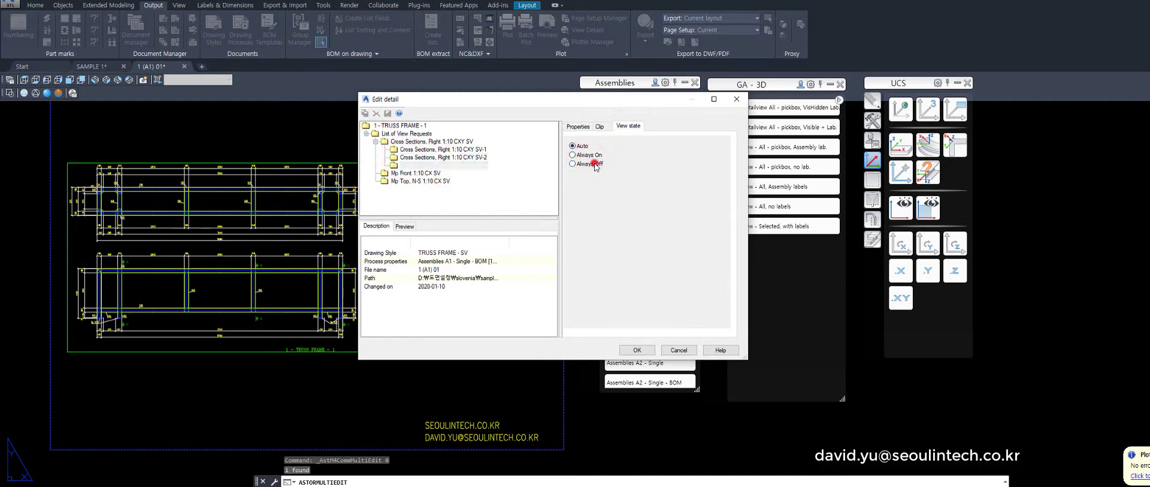
{"action": "left_click", "coordinate": [638, 350]}
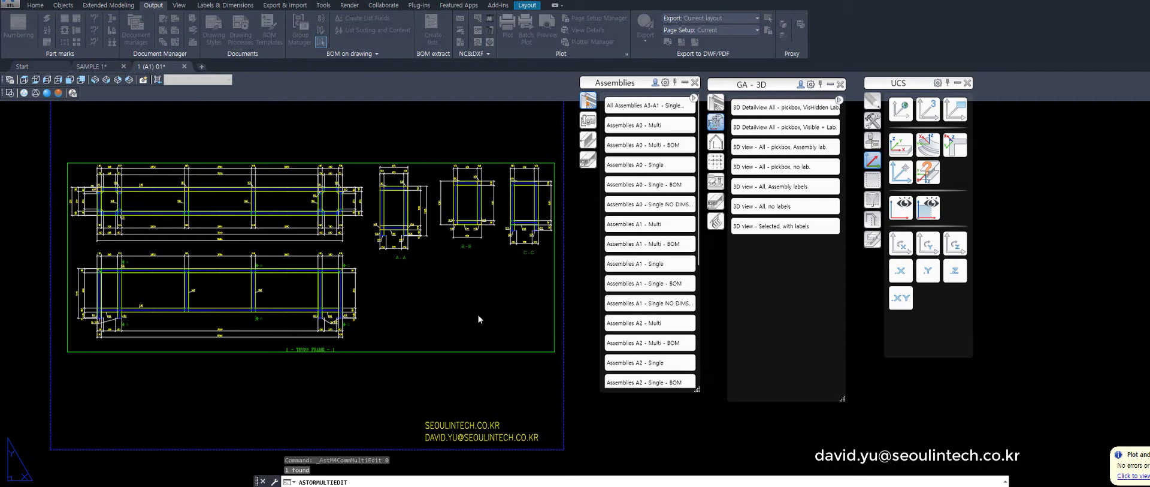
Let the drawing update to keep only section A-A, then return to the SAMPLE 1 model.
{"action": "left_click", "coordinate": [478, 315]}
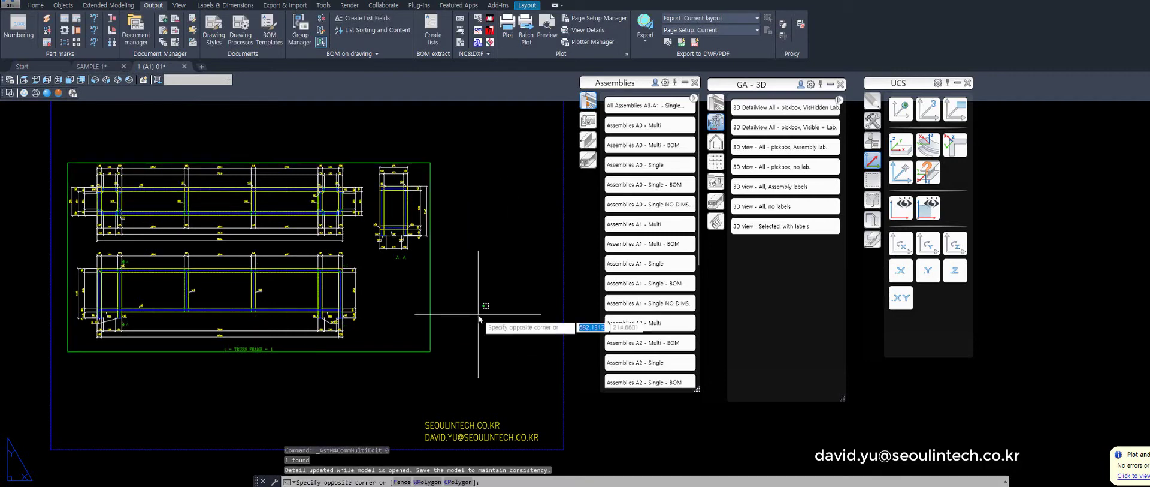
{"action": "left_click", "coordinate": [486, 313]}
{"action": "scroll", "coordinate": [467, 347], "scroll_direction": "down", "scroll_amount": 2}
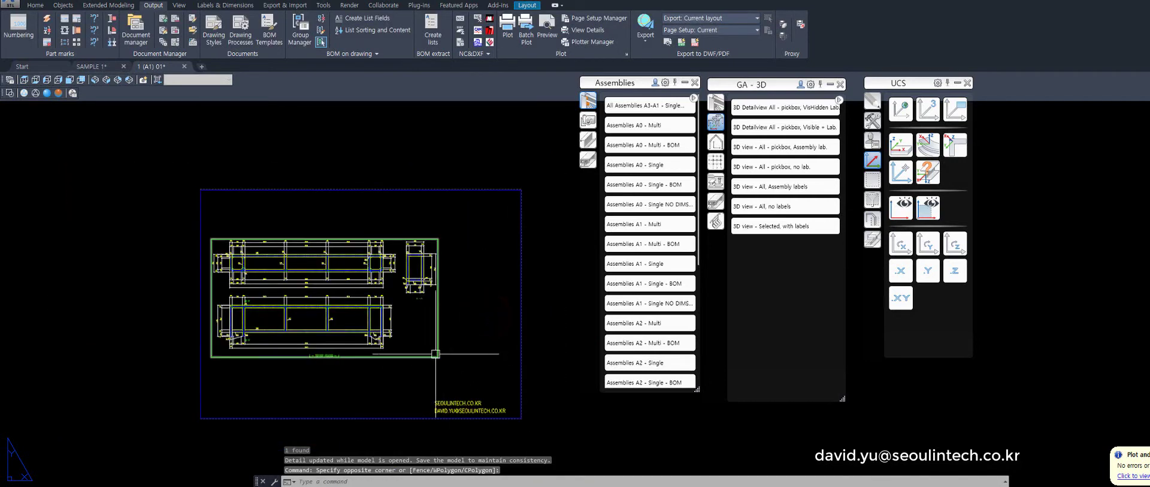
{"action": "left_click", "coordinate": [426, 359]}
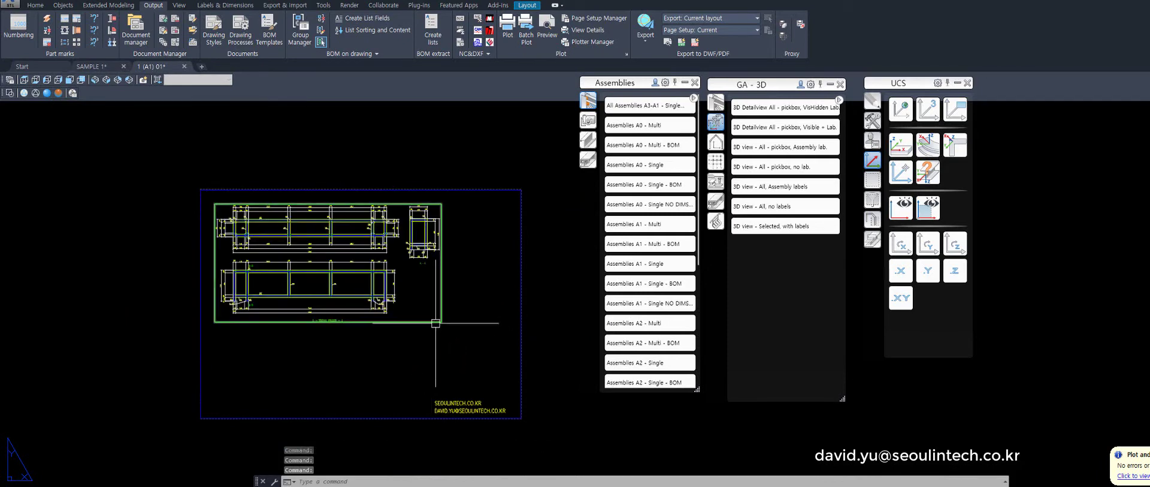
{"action": "left_click", "coordinate": [103, 68]}
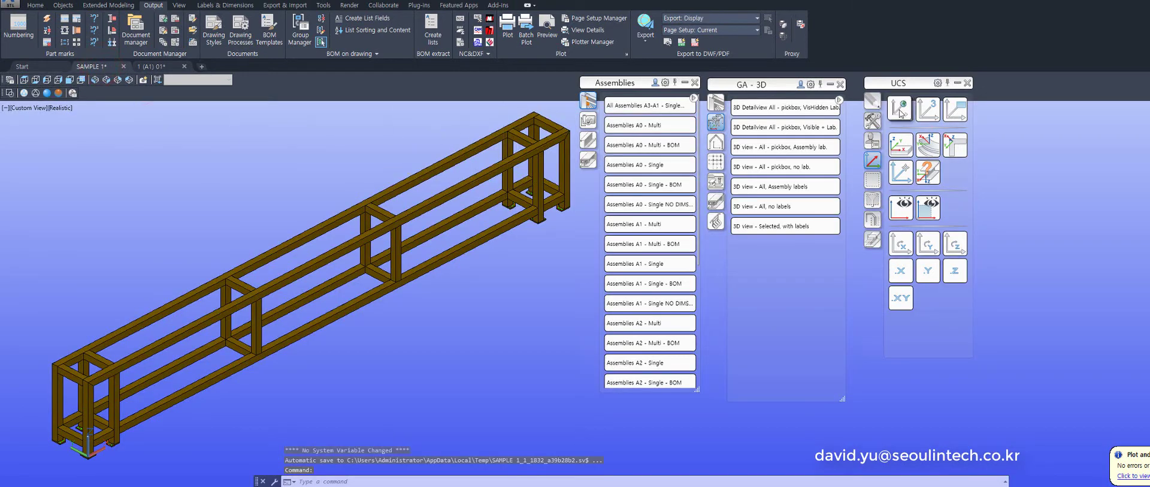
Align the UCS to the view and start '3D view - All, no labels' with grids and holes off.
{"action": "left_click", "coordinate": [957, 109]}
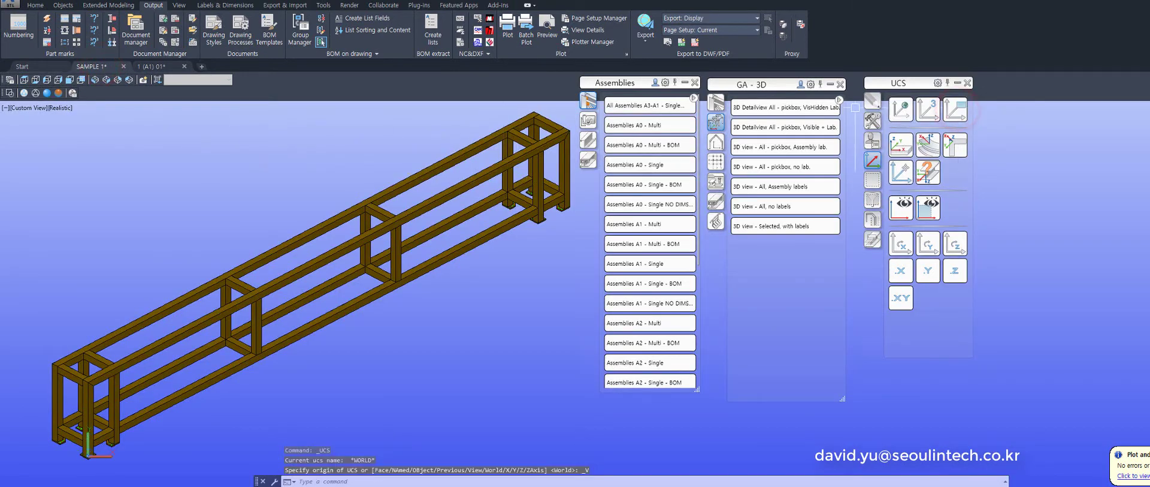
{"action": "left_click", "coordinate": [776, 206]}
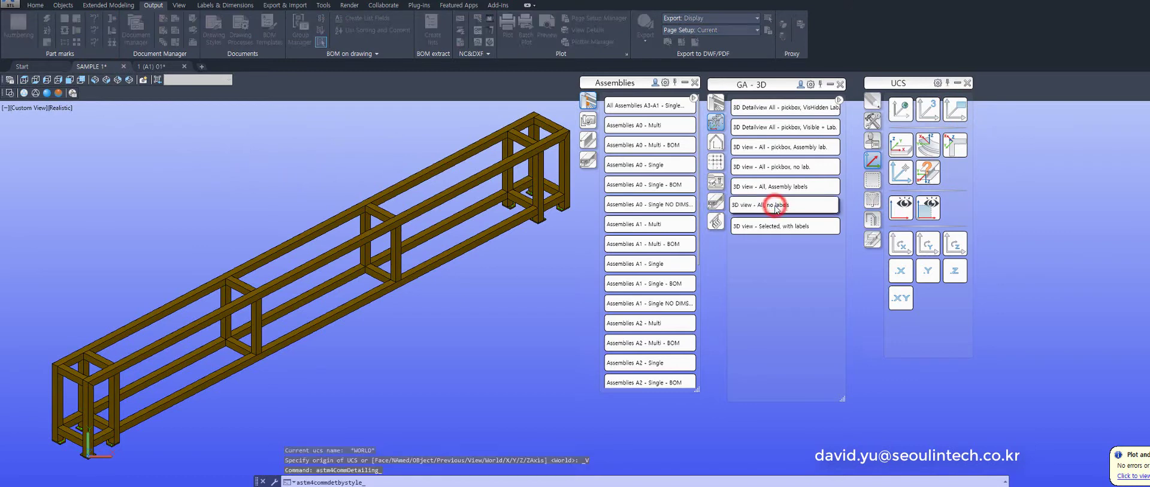
{"action": "left_click", "coordinate": [602, 280]}
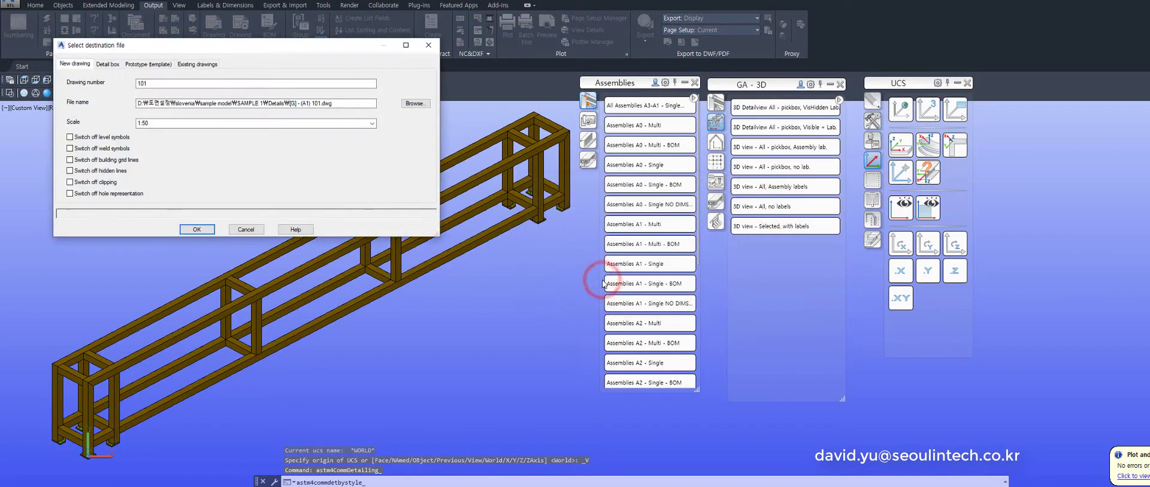
{"action": "left_click", "coordinate": [72, 160]}
{"action": "left_click", "coordinate": [70, 193]}
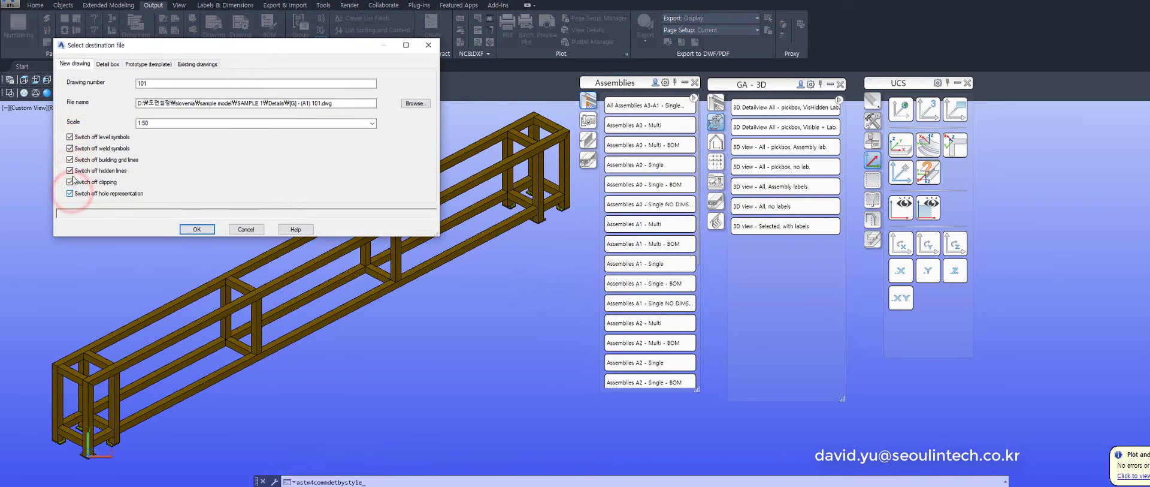
Set the 3D view scale to 1:25 and place it in existing drawing 1 (A1) 01.dwg.
{"action": "left_click", "coordinate": [372, 123]}
{"action": "left_click", "coordinate": [209, 191]}
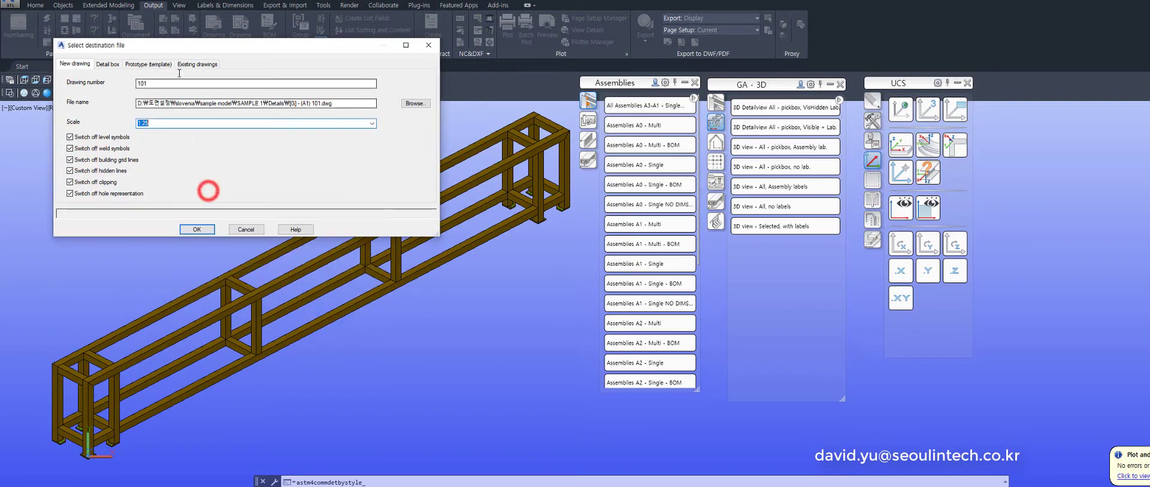
{"action": "left_click", "coordinate": [147, 64]}
{"action": "left_click", "coordinate": [193, 65]}
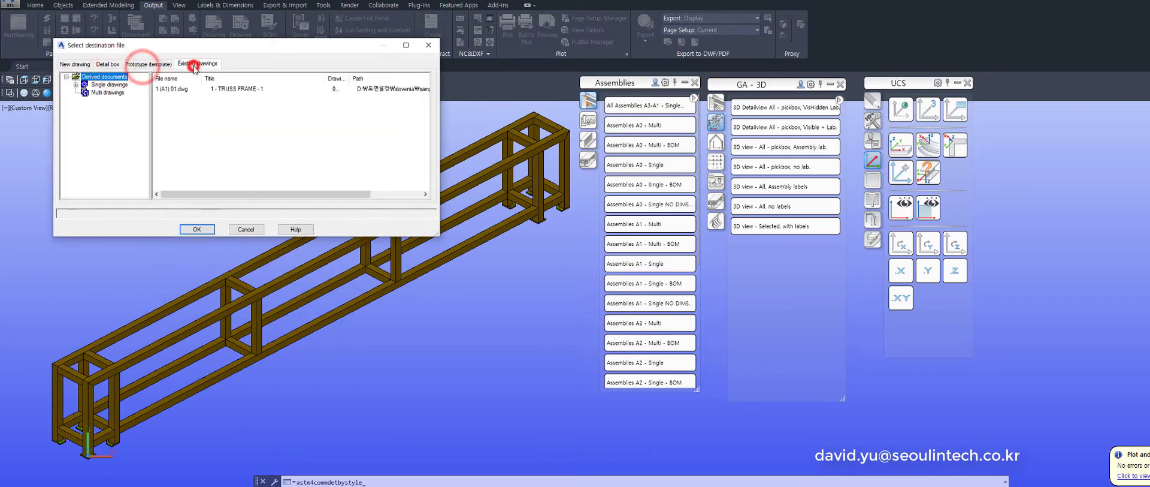
{"action": "left_click", "coordinate": [172, 89]}
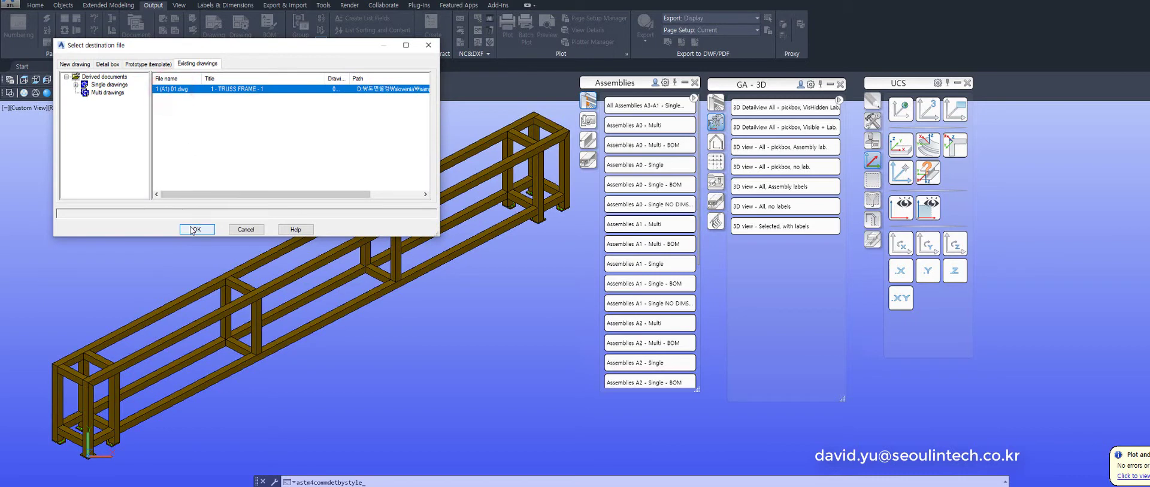
{"action": "left_click", "coordinate": [75, 85]}
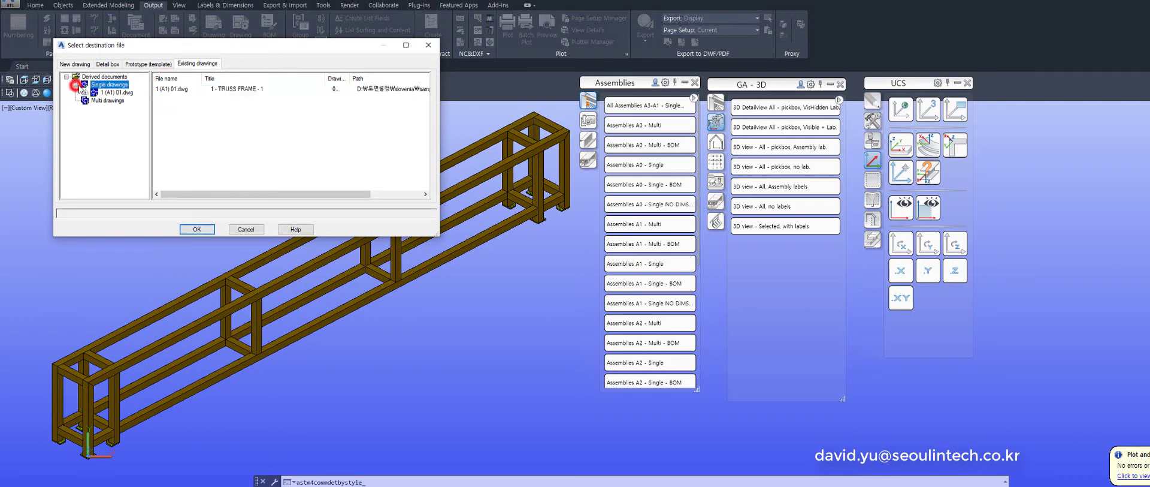
{"action": "left_click", "coordinate": [164, 88]}
{"action": "left_click", "coordinate": [206, 232]}
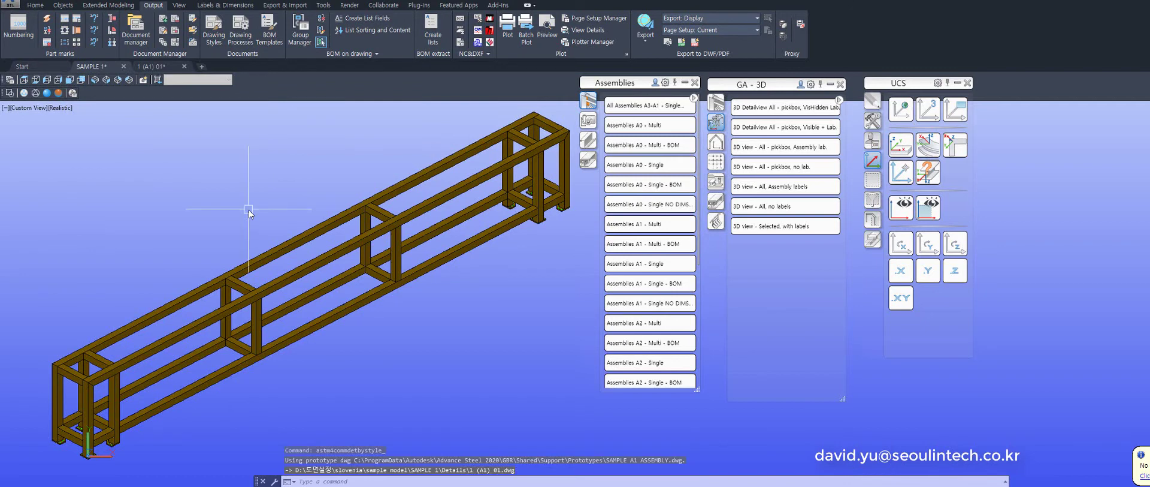
Collapse the open palettes and zoom into the isometric viewport of drawing 1 (A1) 01.
{"action": "left_click", "coordinate": [685, 83]}
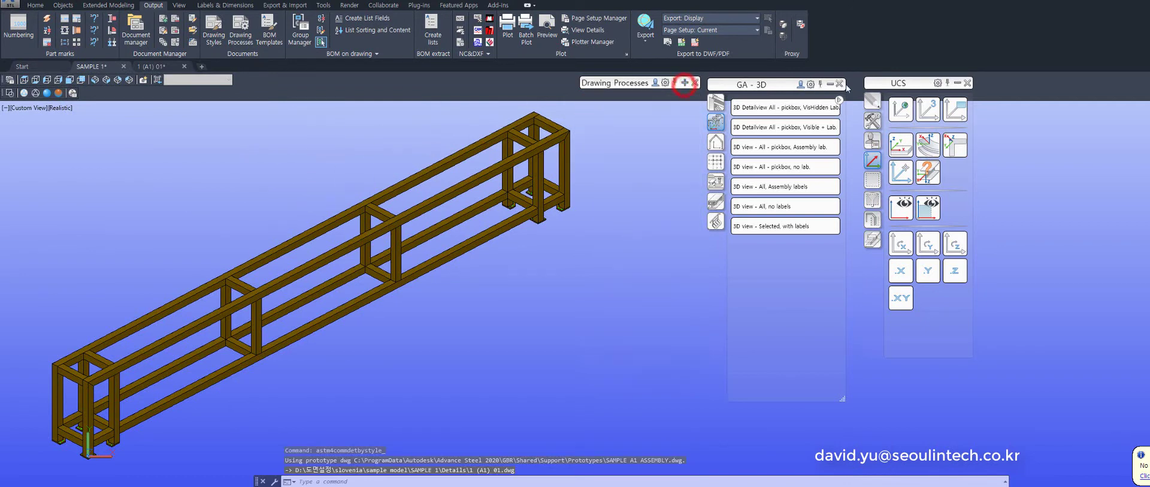
{"action": "left_click", "coordinate": [830, 84]}
{"action": "left_click", "coordinate": [961, 84]}
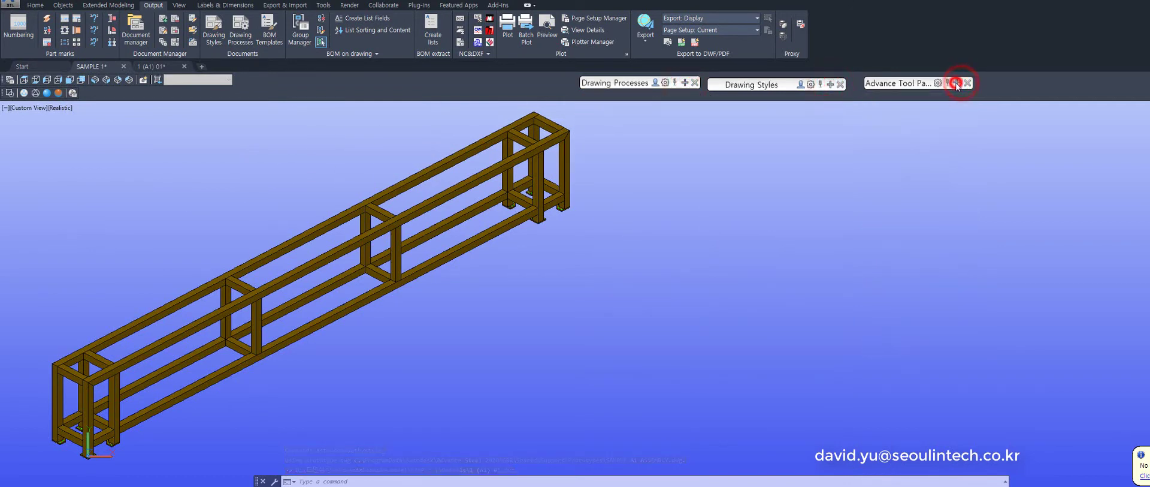
{"action": "left_click", "coordinate": [157, 67]}
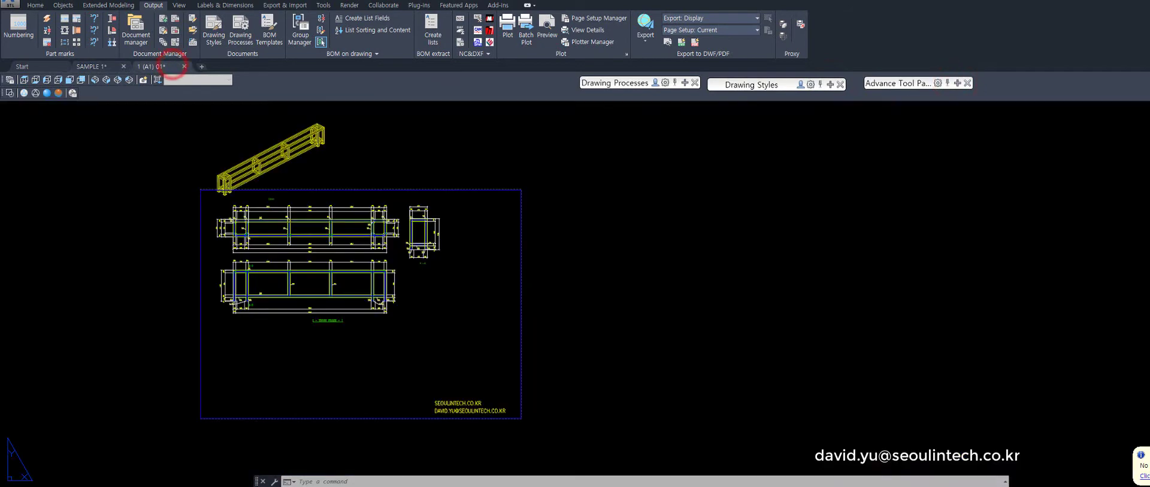
{"action": "left_click", "coordinate": [320, 185]}
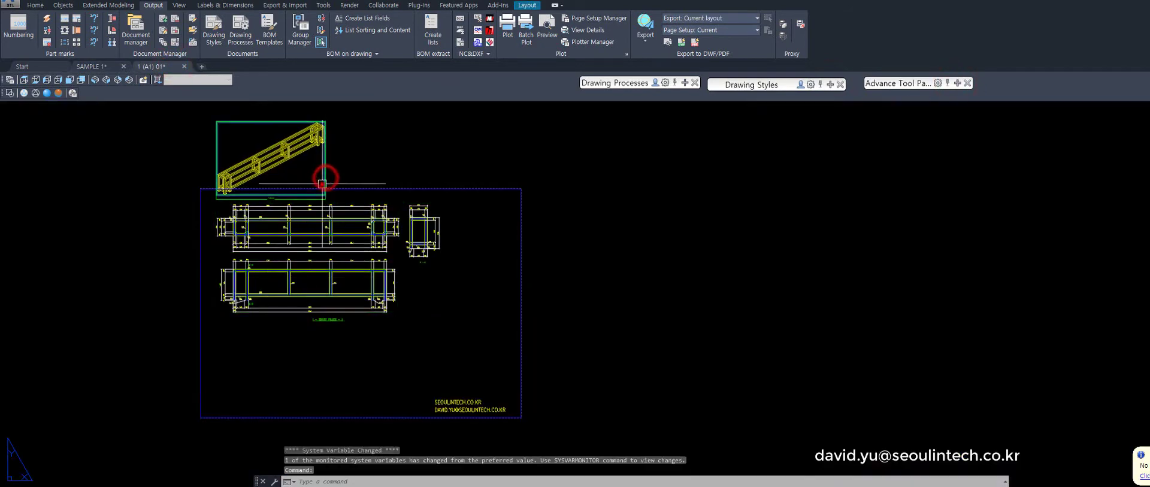
{"action": "left_click_drag", "start_coordinate": [379, 288], "coordinate": [497, 374]}
{"action": "scroll", "coordinate": [459, 361], "scroll_direction": "up", "scroll_amount": 3}
{"action": "scroll", "coordinate": [454, 339], "scroll_direction": "up", "scroll_amount": 3}
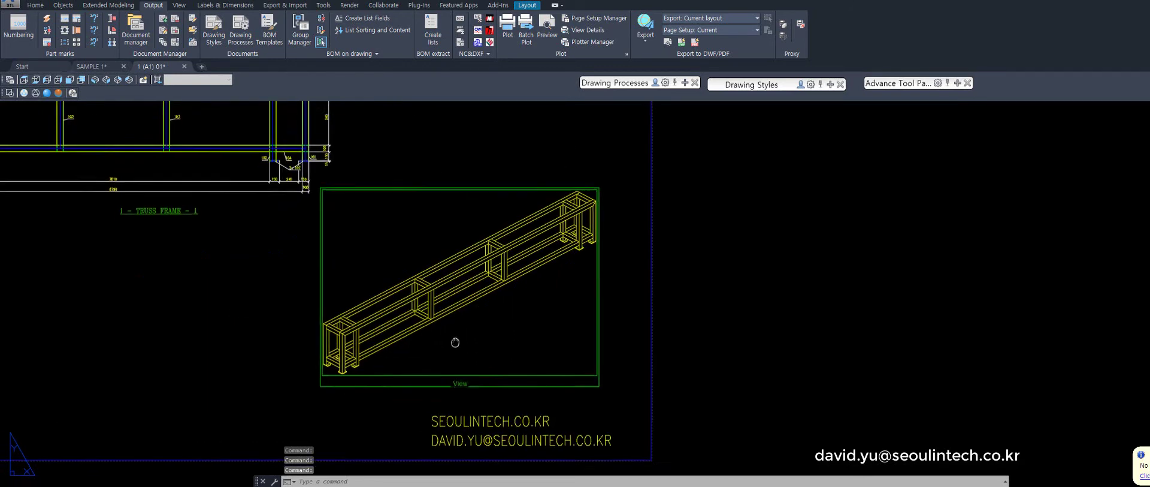
{"action": "scroll", "coordinate": [460, 353], "scroll_direction": "up", "scroll_amount": 2}
Stretch the isometric view's View label higher inside its viewport, then zoom back out.
{"action": "left_click", "coordinate": [455, 382]}
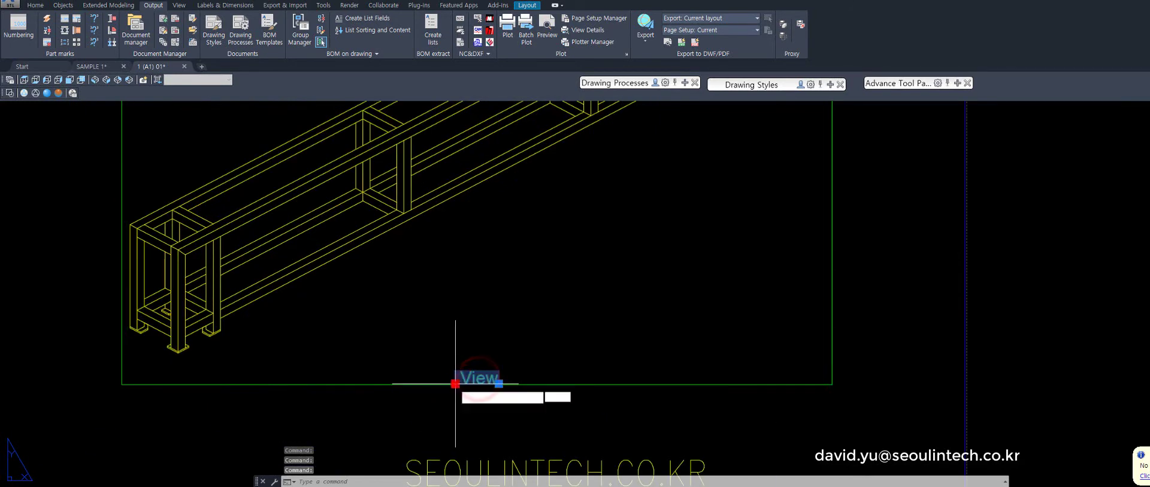
{"action": "left_click", "coordinate": [466, 254]}
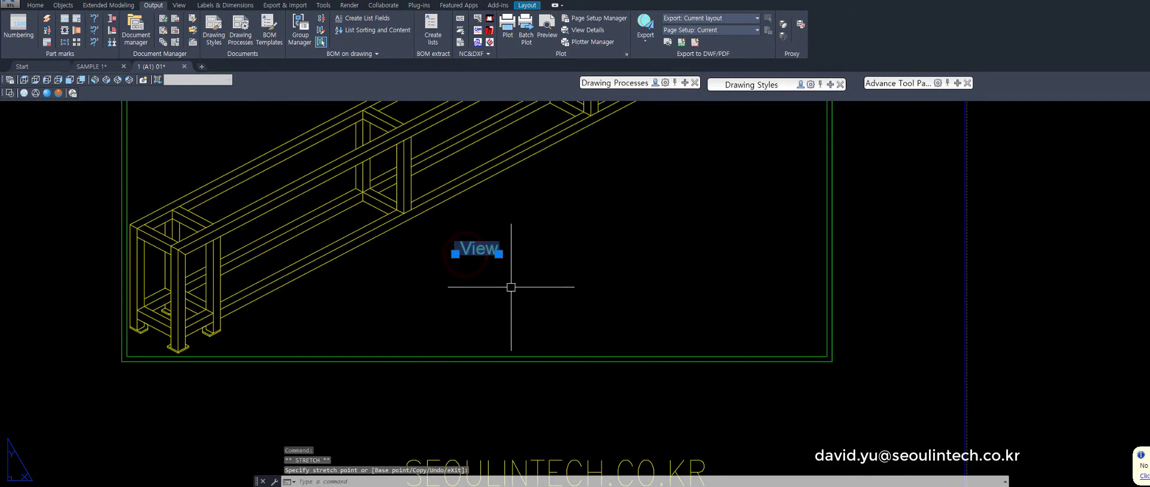
{"action": "key", "text": "F8"}
{"action": "middle_click_drag", "start_coordinate": [390, 308], "coordinate": [443, 368]}
{"action": "key", "text": "Escape"}
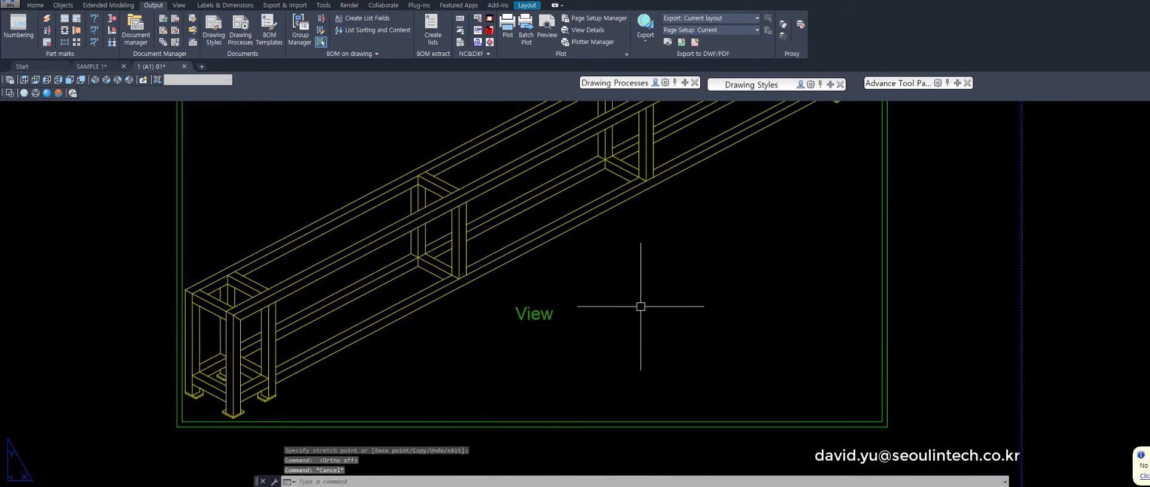
{"action": "middle_click_drag", "start_coordinate": [637, 295], "coordinate": [643, 350]}
{"action": "scroll", "coordinate": [688, 276], "scroll_direction": "up", "scroll_amount": 2}
{"action": "scroll", "coordinate": [632, 380], "scroll_direction": "down", "scroll_amount": 3}
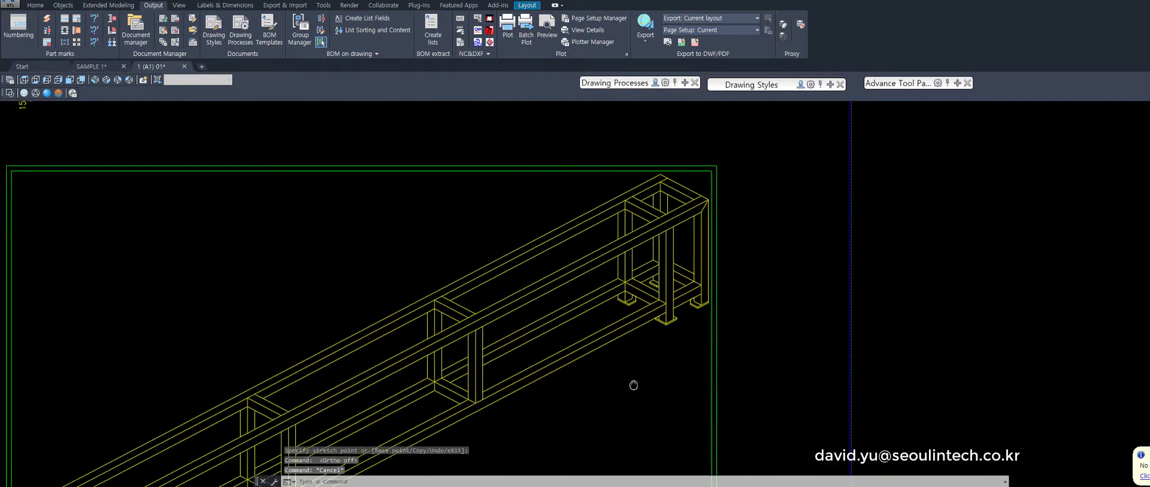
{"action": "scroll", "coordinate": [763, 220], "scroll_direction": "up", "scroll_amount": 2}
{"action": "middle_click_drag", "start_coordinate": [457, 383], "coordinate": [479, 347]}
{"action": "scroll", "coordinate": [456, 335], "scroll_direction": "down", "scroll_amount": 2}
{"action": "scroll", "coordinate": [473, 316], "scroll_direction": "up", "scroll_amount": 2}
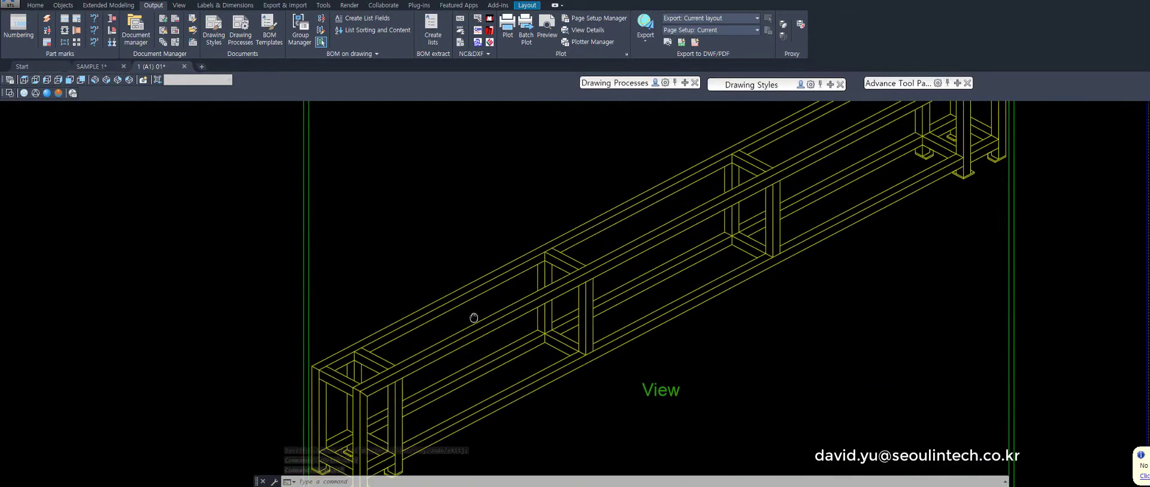
{"action": "scroll", "coordinate": [462, 247], "scroll_direction": "down", "scroll_amount": 2}
{"action": "middle_click_drag", "start_coordinate": [463, 247], "coordinate": [423, 286]}
{"action": "scroll", "coordinate": [424, 286], "scroll_direction": "down", "scroll_amount": 3}
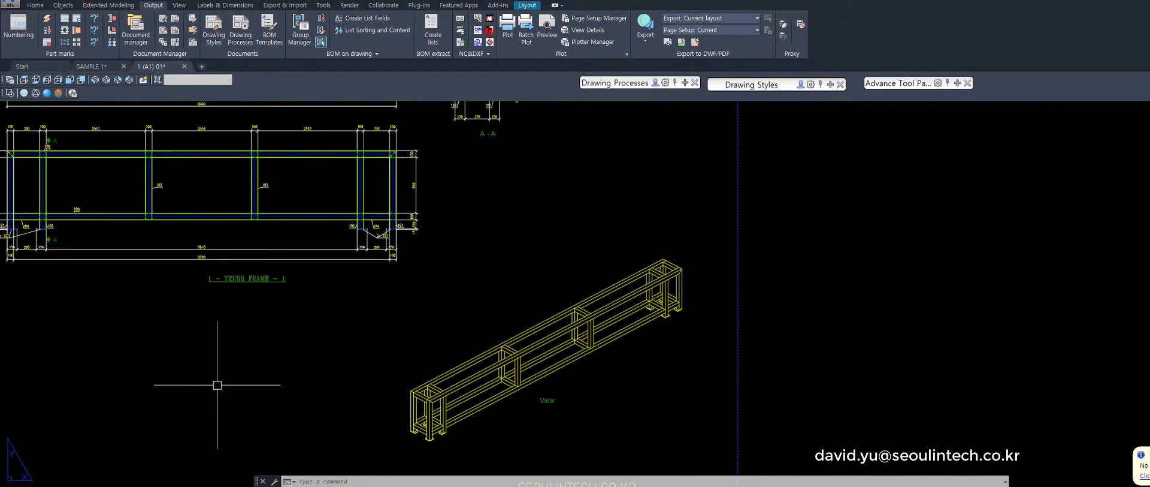
Move the TRUSS FRAME title text to a new position below the views.
{"action": "scroll", "coordinate": [257, 334], "scroll_direction": "up", "scroll_amount": 3}
{"action": "left_click", "coordinate": [240, 277]}
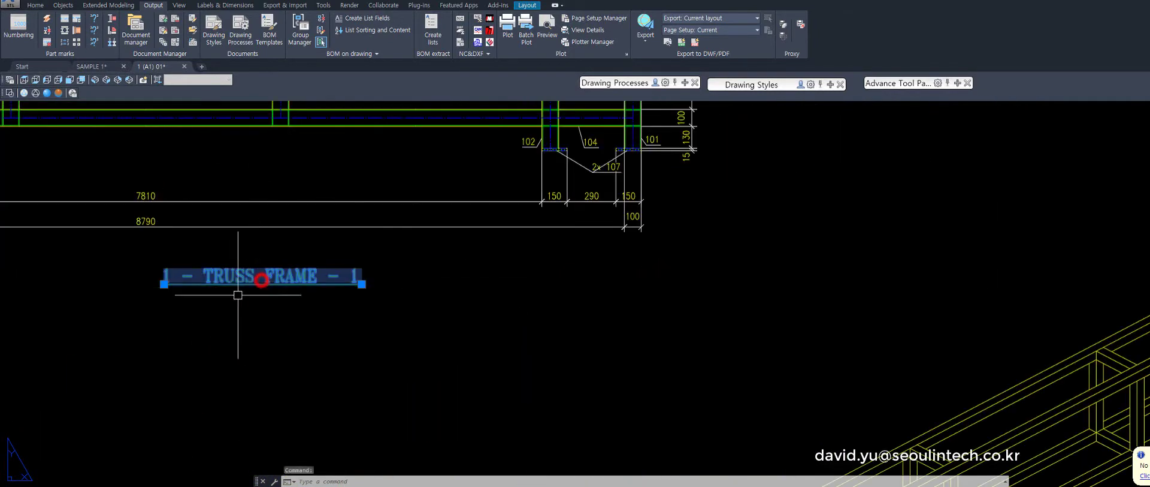
{"action": "left_click", "coordinate": [164, 284]}
{"action": "scroll", "coordinate": [164, 284], "scroll_direction": "down", "scroll_amount": 3}
{"action": "left_click", "coordinate": [160, 388]}
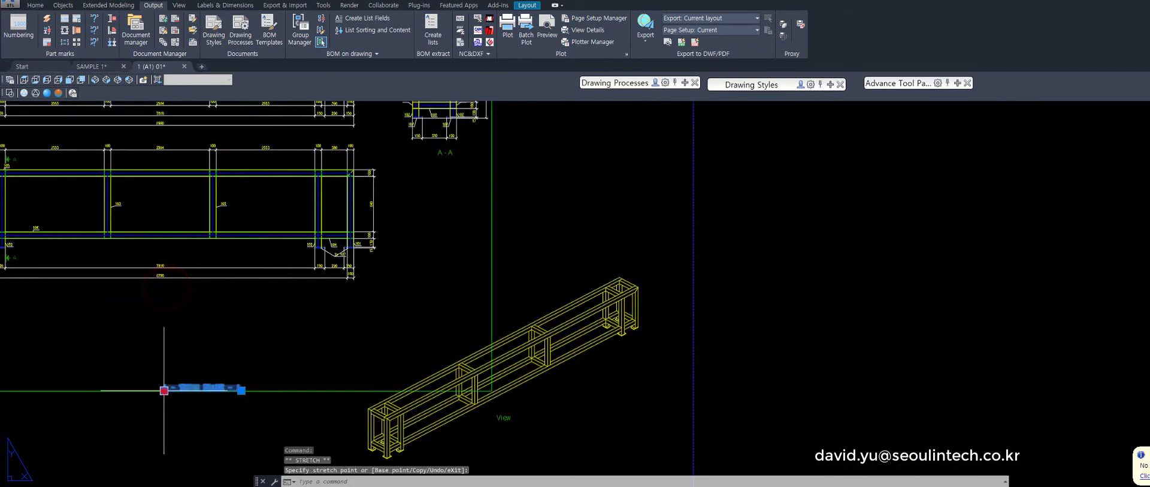
Move the lower-left 2x 107 label between members 104 and 102.
{"action": "scroll", "coordinate": [165, 390], "scroll_direction": "up", "scroll_amount": 1}
{"action": "scroll", "coordinate": [174, 286], "scroll_direction": "up", "scroll_amount": 3}
{"action": "scroll", "coordinate": [174, 285], "scroll_direction": "up", "scroll_amount": 2}
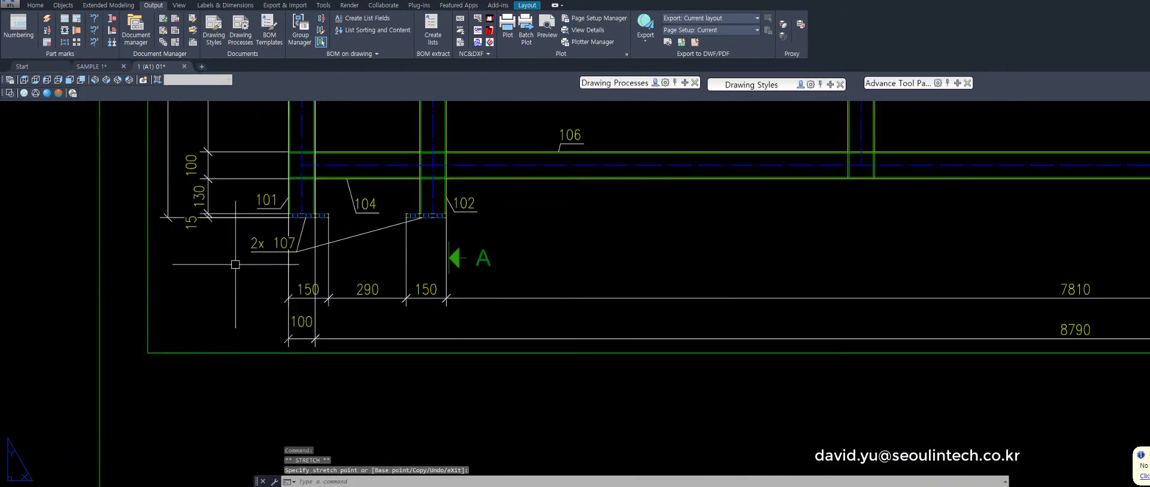
{"action": "left_click", "coordinate": [256, 250]}
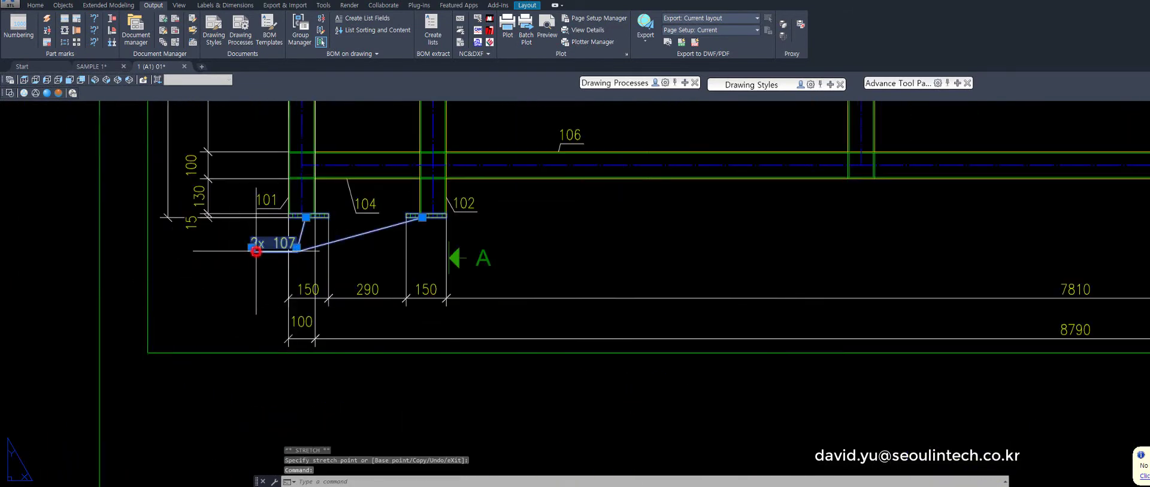
{"action": "left_click", "coordinate": [349, 262]}
{"action": "scroll", "coordinate": [426, 293], "scroll_direction": "down", "scroll_amount": 4}
{"action": "scroll", "coordinate": [426, 294], "scroll_direction": "up", "scroll_amount": 4}
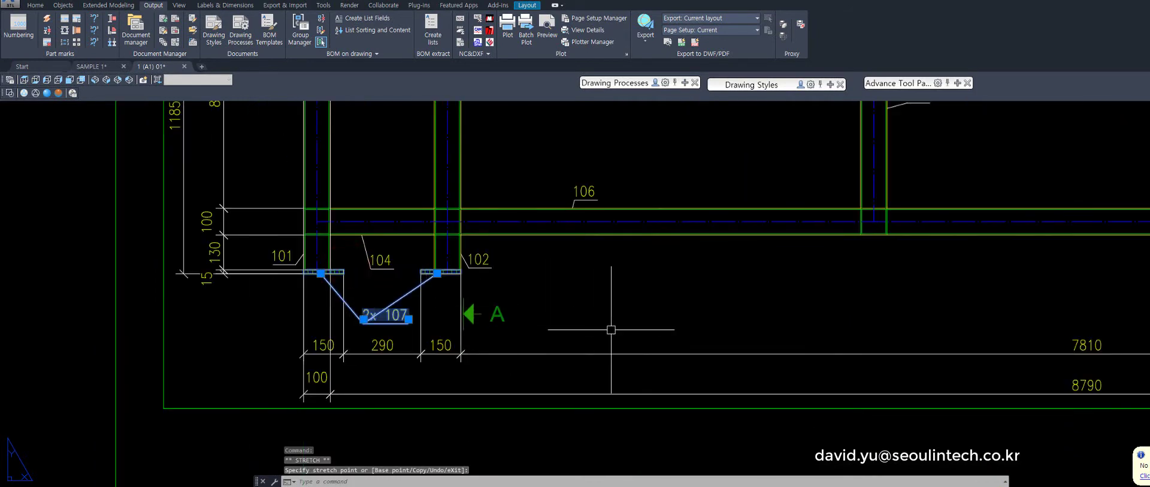
{"action": "key", "text": "Escape"}
Move the right-end 2x 107 label down between the brackets.
{"action": "middle_click_drag", "start_coordinate": [423, 429], "coordinate": [475, 444]}
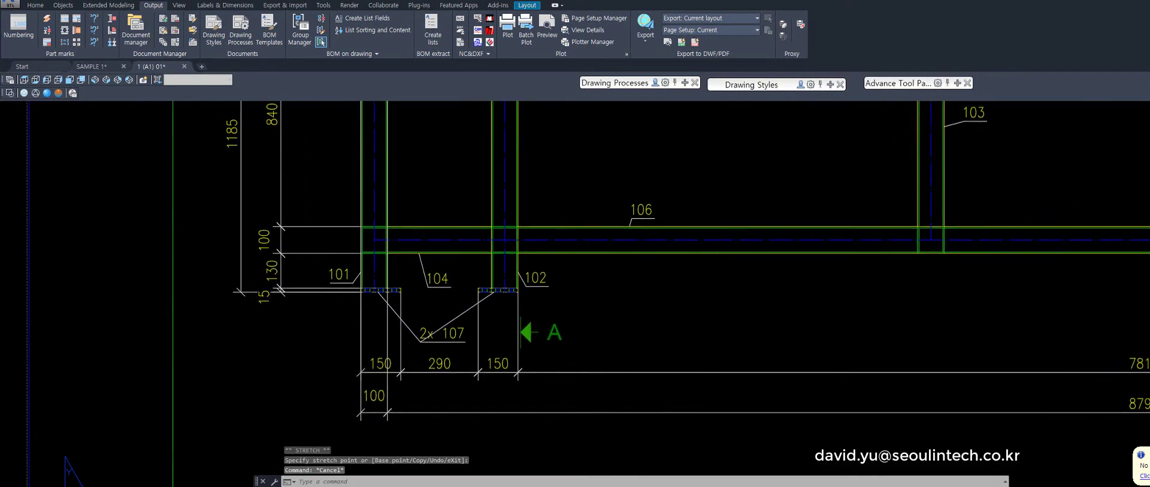
{"action": "middle_click_drag", "start_coordinate": [360, 312], "coordinate": [383, 383]}
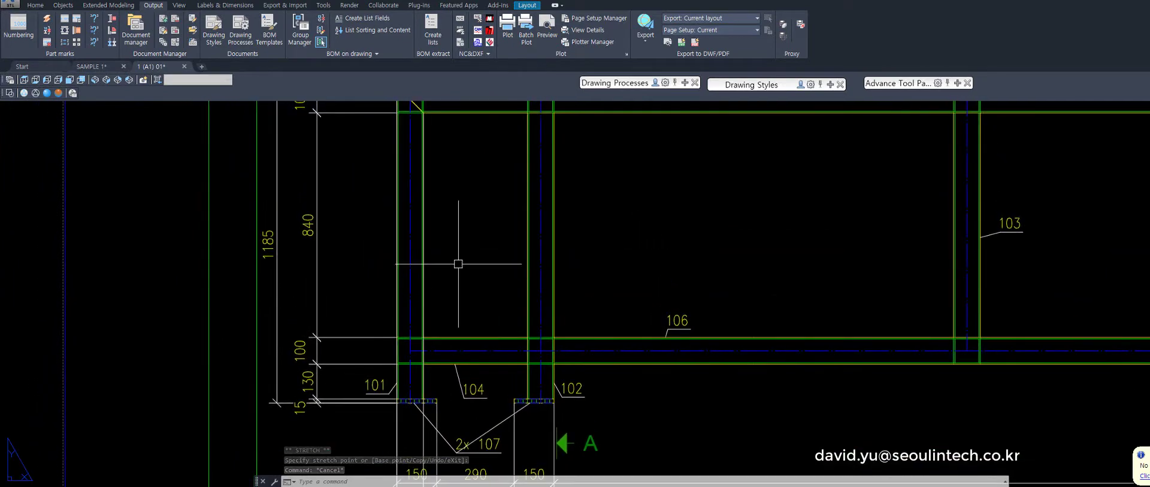
{"action": "mouse_move", "coordinate": [458, 257]}
{"action": "middle_mouse_down"}
{"action": "mouse_move", "coordinate": [439, 378]}
{"action": "mouse_move", "coordinate": [257, 383]}
{"action": "middle_mouse_up"}
{"action": "scroll", "coordinate": [660, 310], "scroll_direction": "down", "scroll_amount": 2}
{"action": "middle_click_drag", "start_coordinate": [661, 310], "coordinate": [584, 277]}
{"action": "mouse_move", "coordinate": [806, 334]}
{"action": "middle_mouse_down"}
{"action": "mouse_move", "coordinate": [406, 265]}
{"action": "mouse_move", "coordinate": [334, 232]}
{"action": "middle_mouse_up"}
{"action": "scroll", "coordinate": [824, 361], "scroll_direction": "up", "scroll_amount": 4}
{"action": "left_click", "coordinate": [721, 301]}
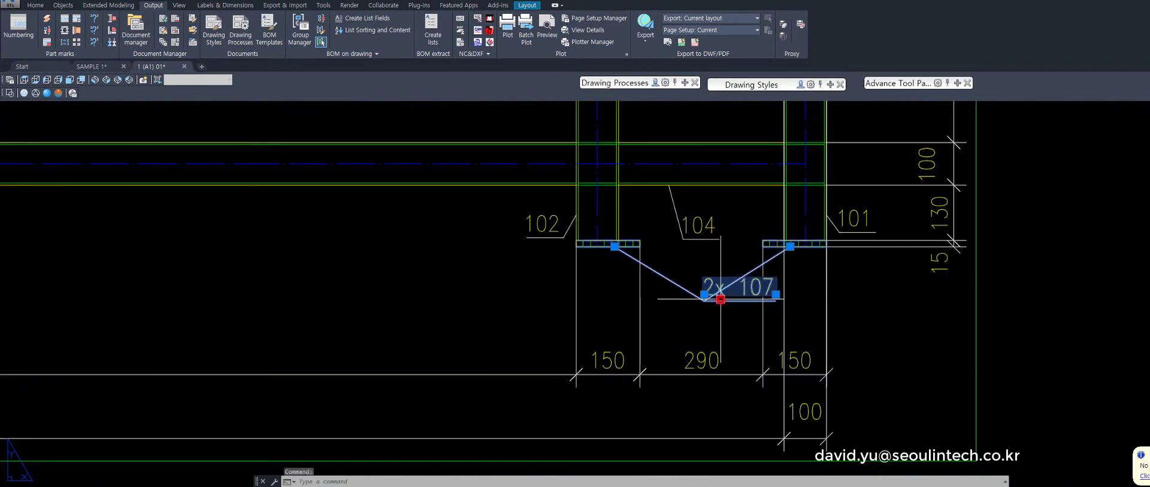
{"action": "left_click", "coordinate": [681, 317]}
{"action": "key", "text": "Escape"}
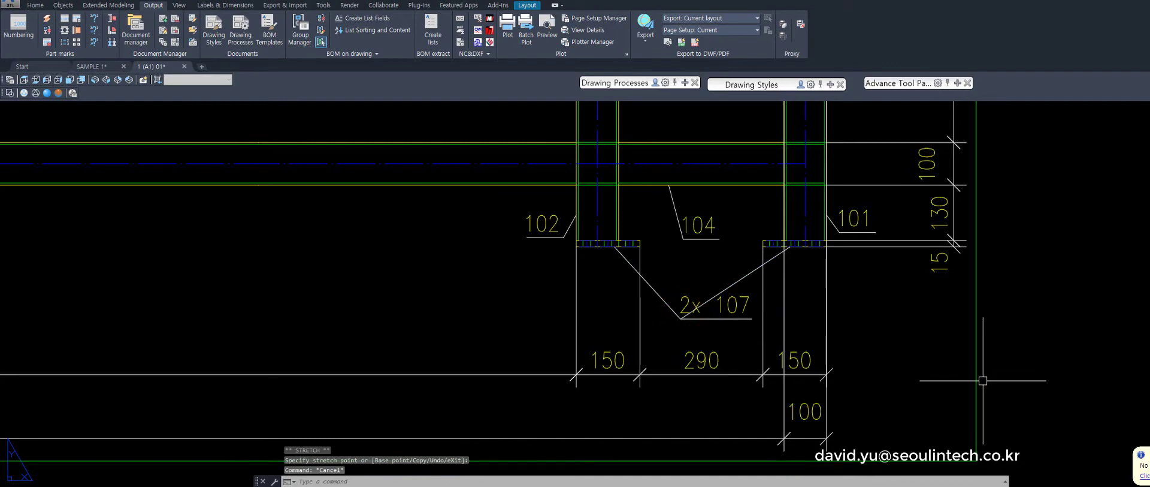
{"action": "middle_click_drag", "start_coordinate": [1037, 330], "coordinate": [1037, 386]}
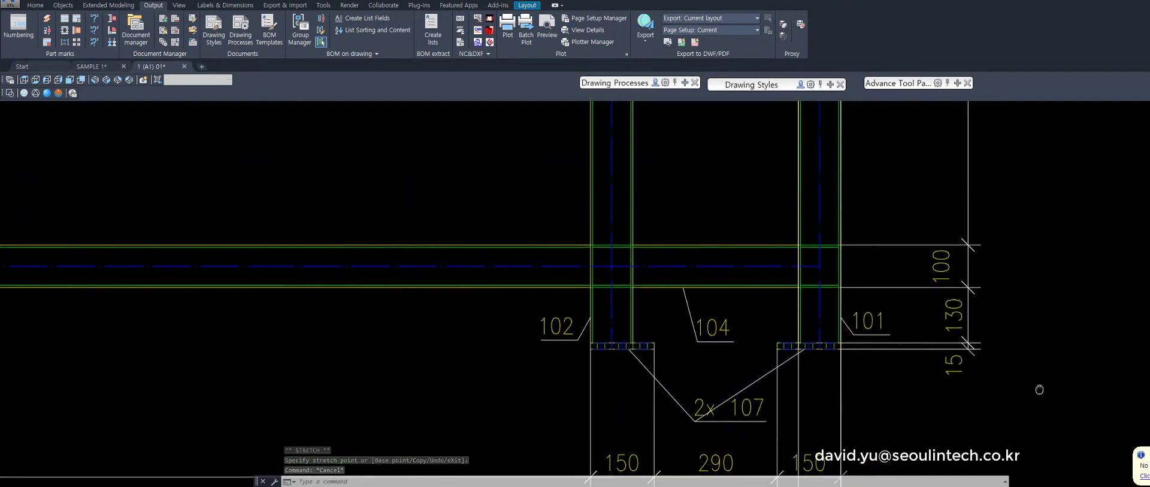
{"action": "middle_click_drag", "start_coordinate": [1043, 249], "coordinate": [1043, 323]}
{"action": "scroll", "coordinate": [1043, 323], "scroll_direction": "down", "scroll_amount": 3}
{"action": "scroll", "coordinate": [1040, 364], "scroll_direction": "down", "scroll_amount": 3}
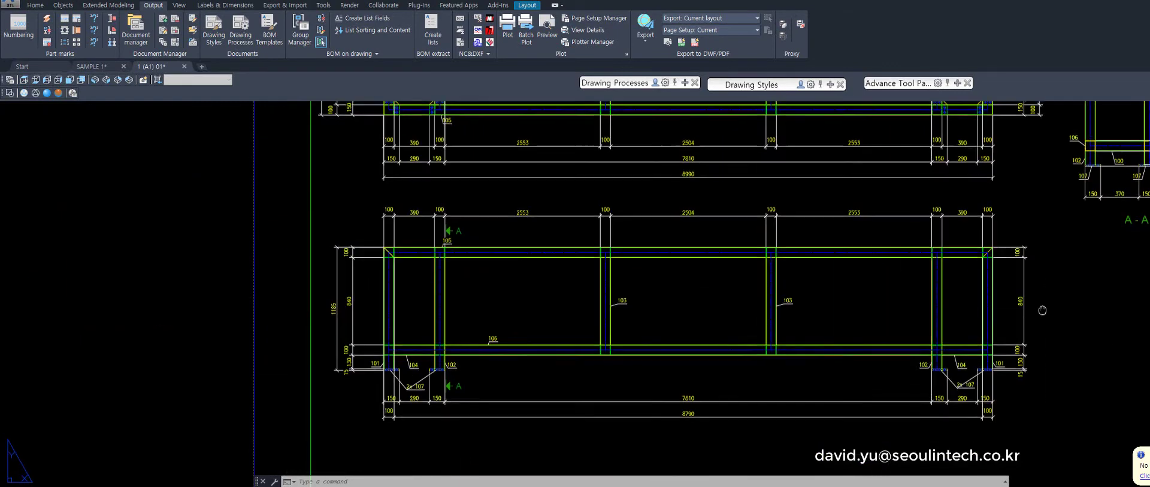
Try moving the 101 part mark label, then cancel the move.
{"action": "scroll", "coordinate": [409, 280], "scroll_direction": "up", "scroll_amount": 2}
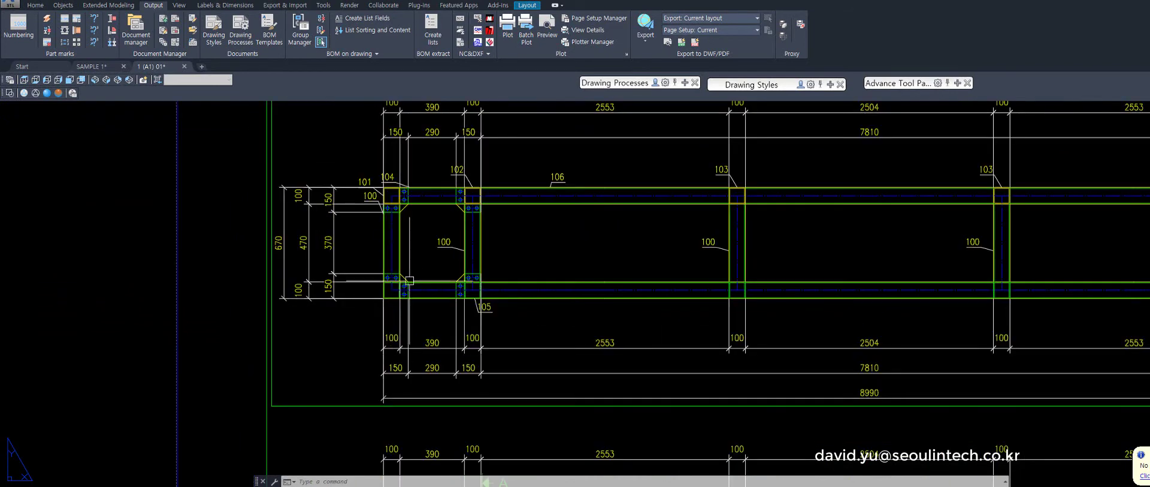
{"action": "scroll", "coordinate": [359, 197], "scroll_direction": "up", "scroll_amount": 2}
{"action": "left_click", "coordinate": [363, 176]}
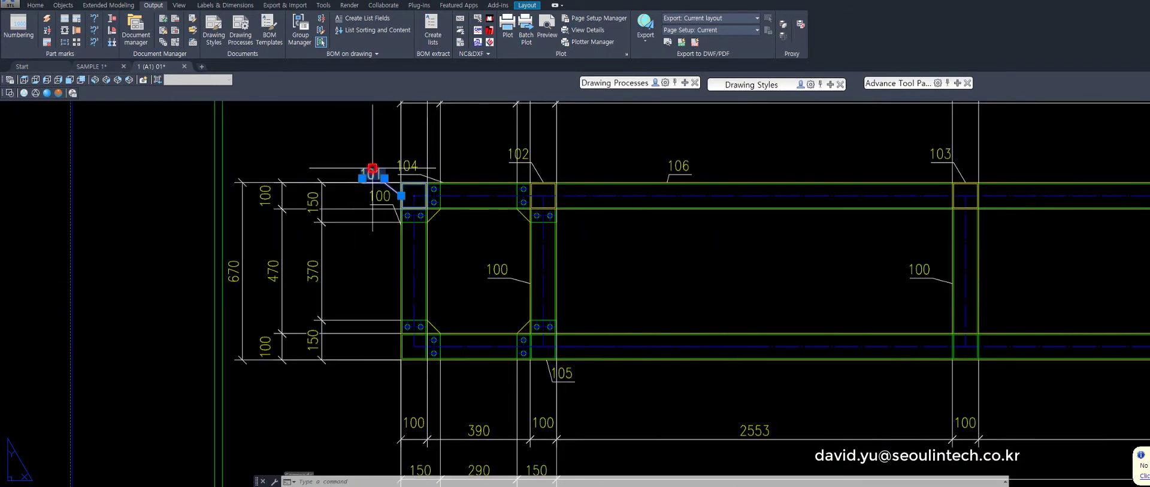
{"action": "left_click_drag", "start_coordinate": [372, 171], "coordinate": [396, 172]}
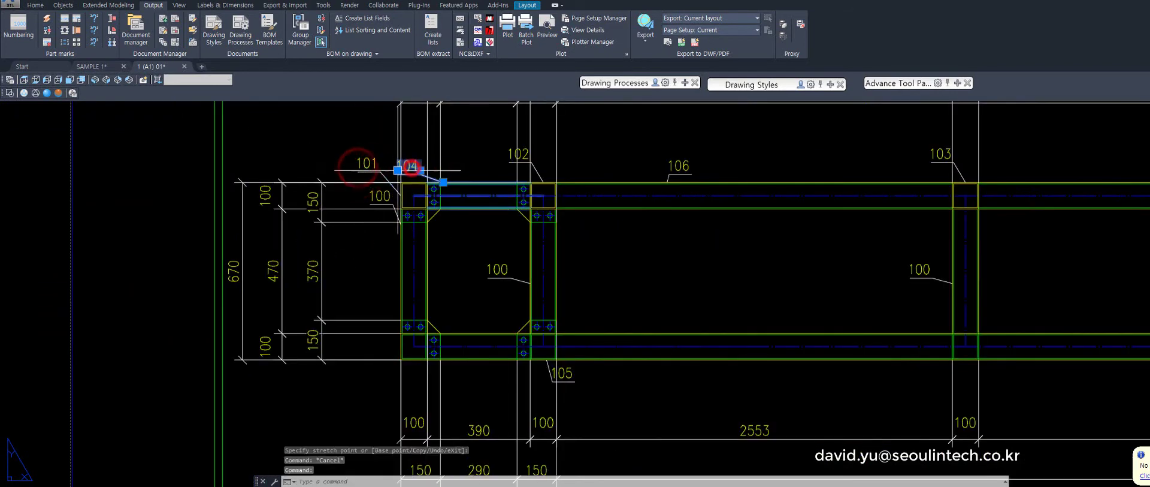
{"action": "key", "text": "Escape"}
Move the 102 part mark to a clear spot with a new leader and zoom out.
{"action": "middle_click_drag", "start_coordinate": [601, 405], "coordinate": [623, 315]}
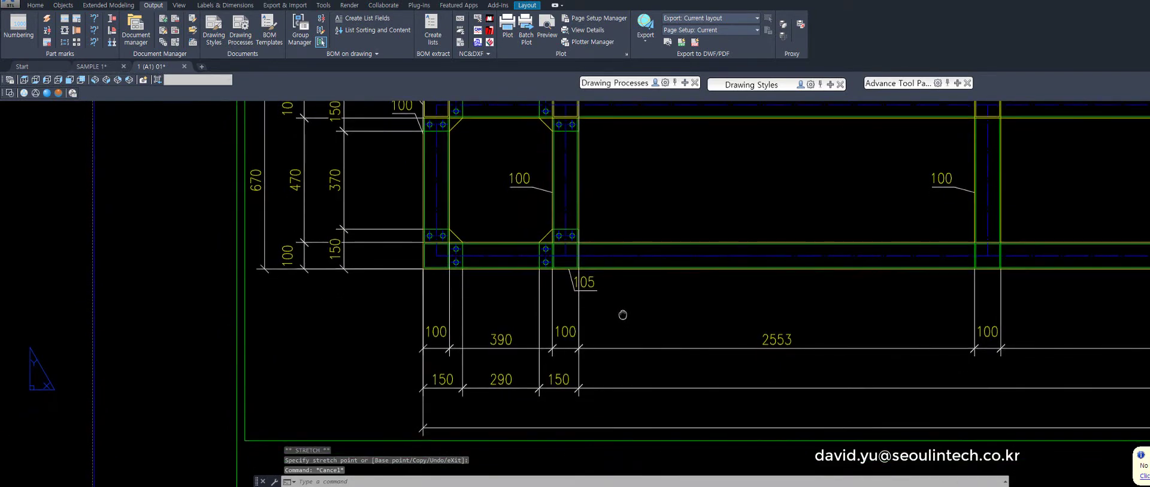
{"action": "scroll", "coordinate": [714, 342], "scroll_direction": "up", "scroll_amount": 1}
{"action": "middle_click_drag", "start_coordinate": [714, 341], "coordinate": [721, 315]}
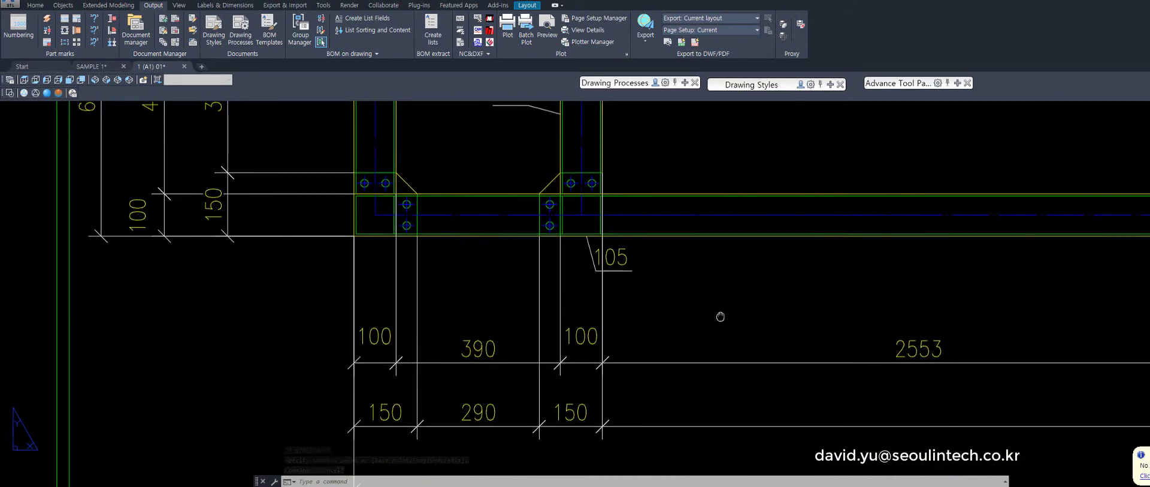
{"action": "scroll", "coordinate": [722, 316], "scroll_direction": "up", "scroll_amount": 2}
{"action": "middle_click_drag", "start_coordinate": [749, 352], "coordinate": [739, 449]}
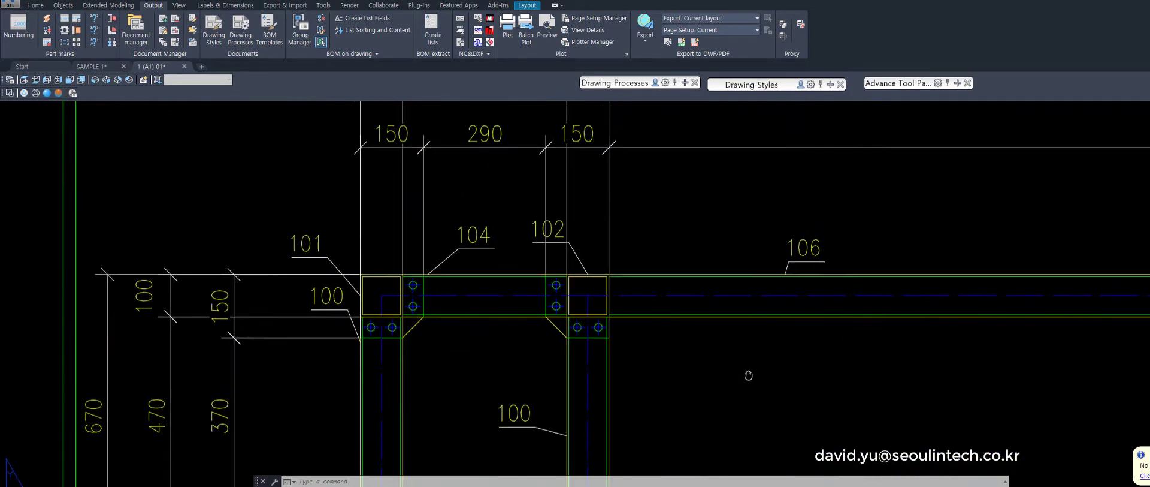
{"action": "left_click", "coordinate": [549, 241]}
{"action": "left_click", "coordinate": [559, 251]}
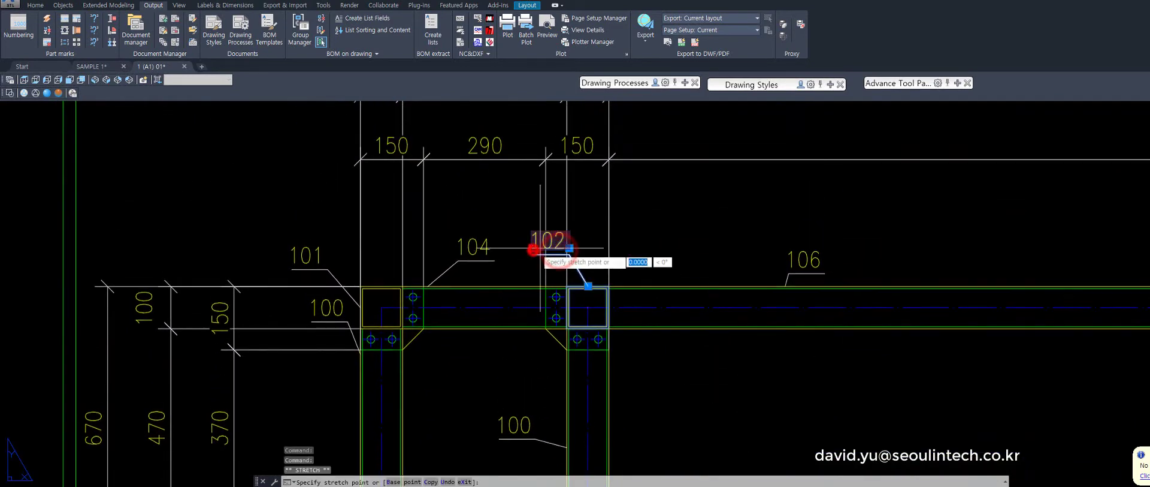
{"action": "left_click", "coordinate": [635, 246]}
{"action": "key", "text": "Escape"}
{"action": "scroll", "coordinate": [664, 316], "scroll_direction": "down", "scroll_amount": 2}
{"action": "scroll", "coordinate": [719, 335], "scroll_direction": "down", "scroll_amount": 1}
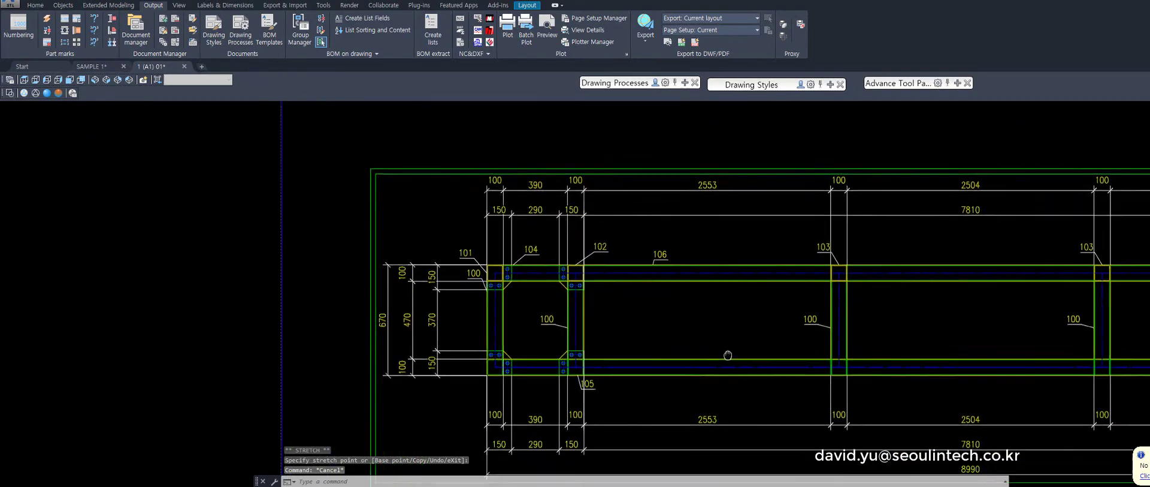
{"action": "middle_click_drag", "start_coordinate": [738, 342], "coordinate": [503, 312]}
{"action": "scroll", "coordinate": [502, 313], "scroll_direction": "down", "scroll_amount": 5}
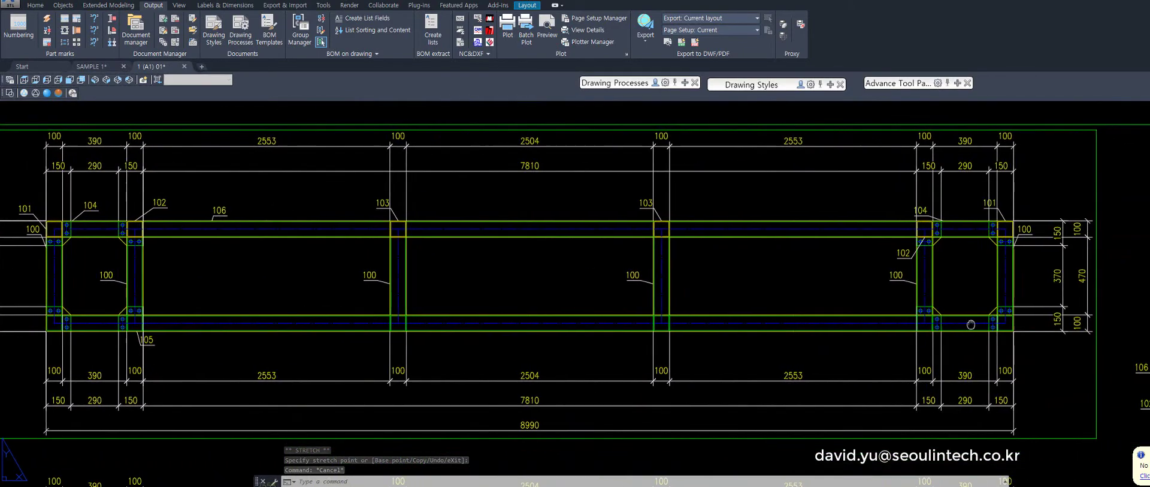
{"action": "scroll", "coordinate": [728, 325], "scroll_direction": "up", "scroll_amount": 5}
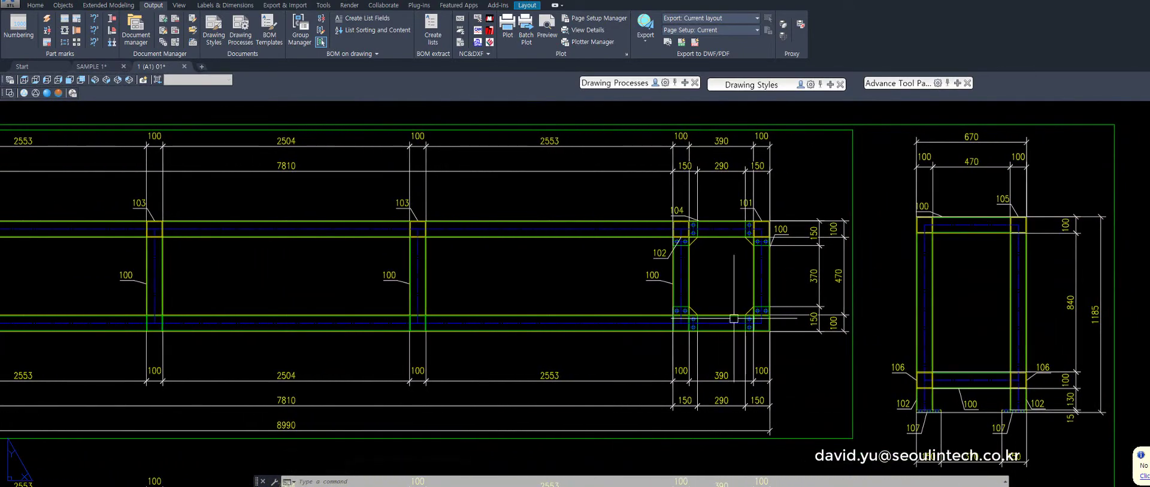
{"action": "scroll", "coordinate": [734, 319], "scroll_direction": "up", "scroll_amount": 2}
{"action": "mouse_move", "coordinate": [775, 383]}
{"action": "middle_mouse_down"}
{"action": "mouse_move", "coordinate": [743, 336]}
{"action": "mouse_move", "coordinate": [554, 282]}
{"action": "middle_mouse_up"}
{"action": "middle_click_drag", "start_coordinate": [779, 335], "coordinate": [671, 348]}
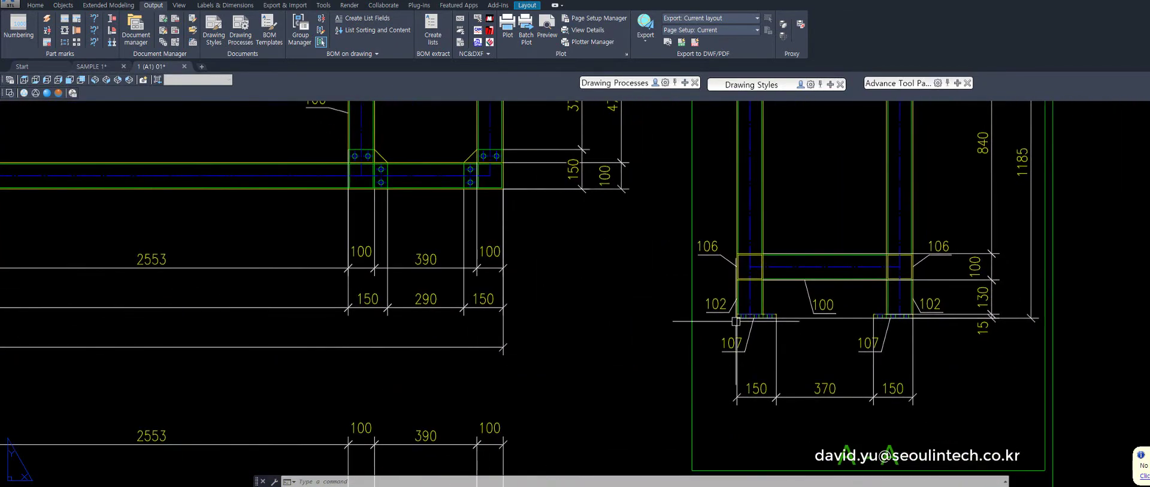
{"action": "middle_click_drag", "start_coordinate": [839, 383], "coordinate": [767, 293]}
{"action": "scroll", "coordinate": [870, 370], "scroll_direction": "up", "scroll_amount": 2}
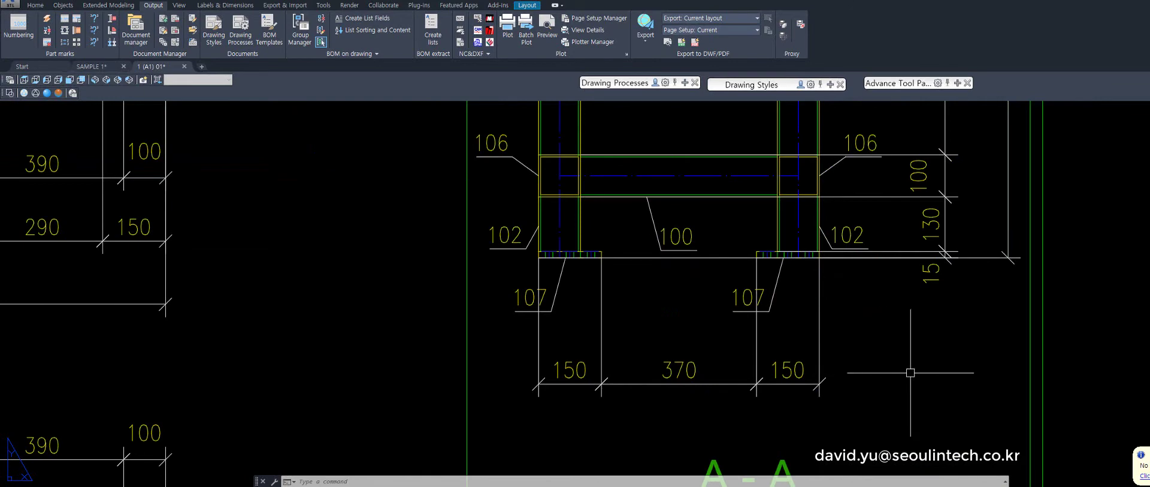
{"action": "mouse_move", "coordinate": [1032, 290]}
{"action": "middle_mouse_down"}
{"action": "mouse_move", "coordinate": [1041, 275]}
{"action": "mouse_move", "coordinate": [1042, 312]}
{"action": "middle_mouse_up"}
{"action": "scroll", "coordinate": [1041, 311], "scroll_direction": "down", "scroll_amount": 2}
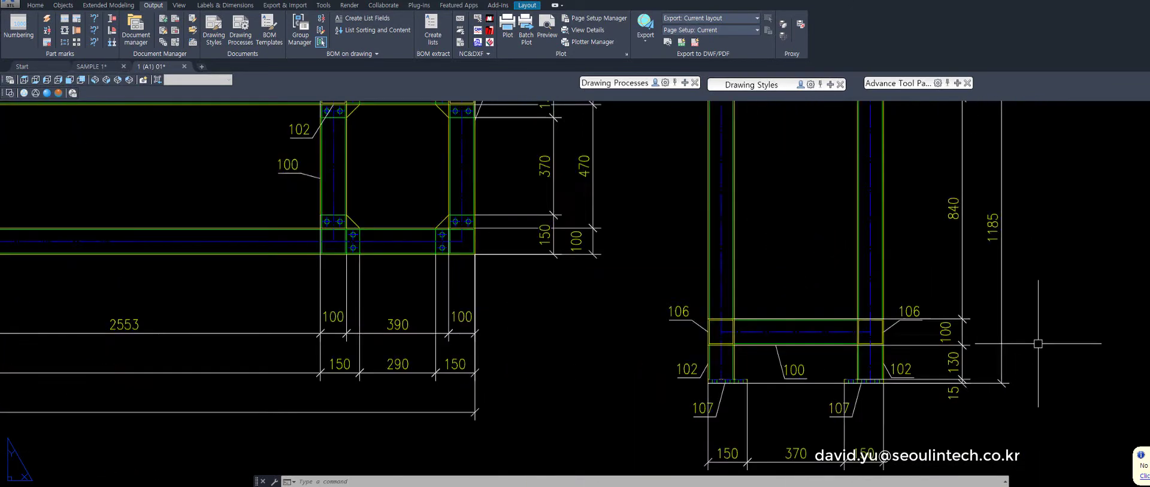
{"action": "scroll", "coordinate": [1063, 309], "scroll_direction": "down", "scroll_amount": 2}
{"action": "scroll", "coordinate": [1063, 309], "scroll_direction": "down", "scroll_amount": 2}
{"action": "scroll", "coordinate": [976, 333], "scroll_direction": "down", "scroll_amount": 2}
{"action": "middle_click_drag", "start_coordinate": [971, 321], "coordinate": [961, 300]}
{"action": "scroll", "coordinate": [856, 299], "scroll_direction": "down", "scroll_amount": 2}
{"action": "scroll", "coordinate": [743, 326], "scroll_direction": "down", "scroll_amount": 2}
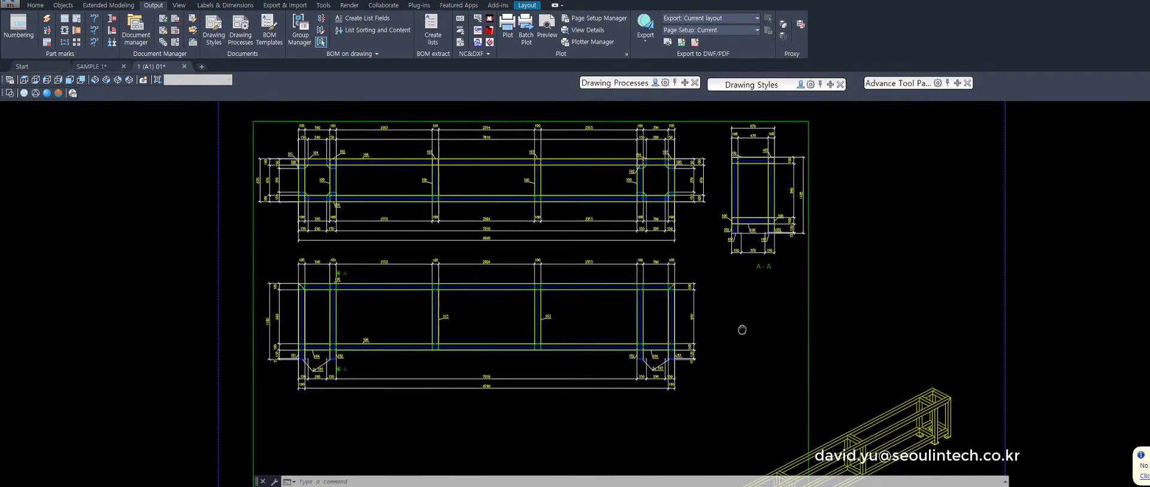
{"action": "scroll", "coordinate": [740, 336], "scroll_direction": "down", "scroll_amount": 1}
{"action": "mouse_move", "coordinate": [740, 337]}
{"action": "middle_mouse_down"}
{"action": "mouse_move", "coordinate": [709, 311]}
{"action": "mouse_move", "coordinate": [709, 323]}
{"action": "middle_mouse_up"}
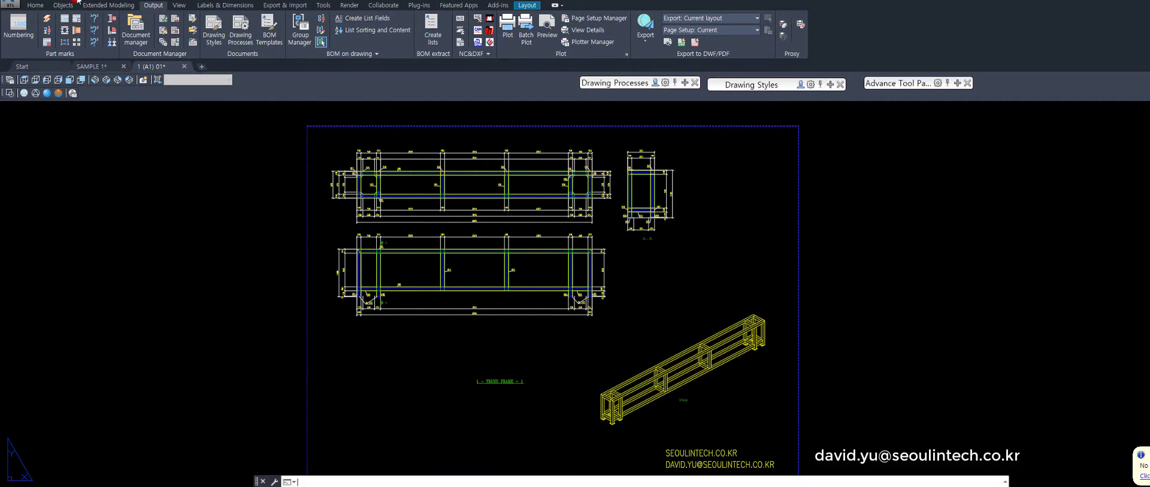
Plot the A1 layout with DWG To PDF, overwriting the existing '1 (A1) 01-A1 Advance Steel' PDF.
{"action": "left_click", "coordinate": [76, 5]}
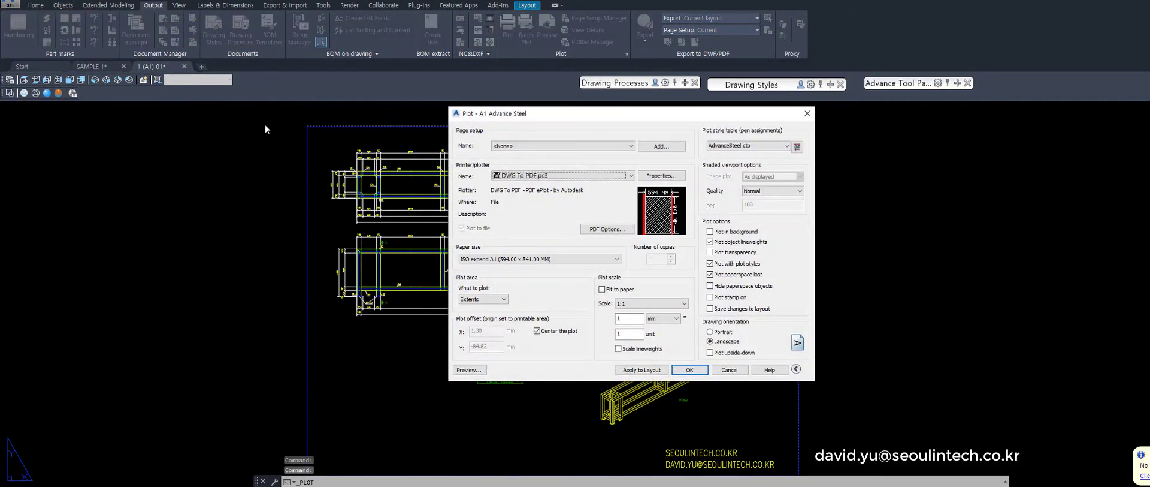
{"action": "left_click", "coordinate": [695, 371]}
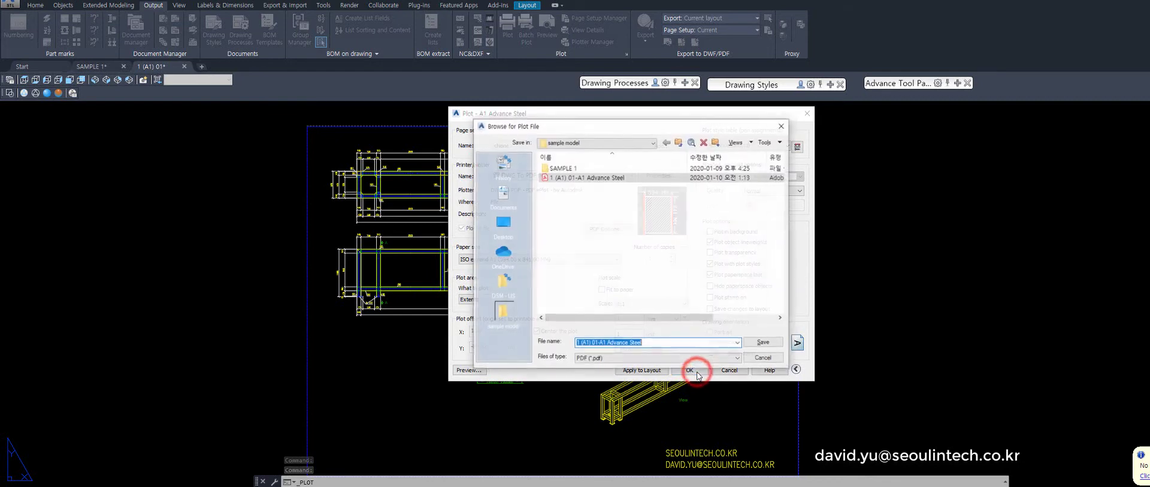
{"action": "left_click", "coordinate": [762, 344]}
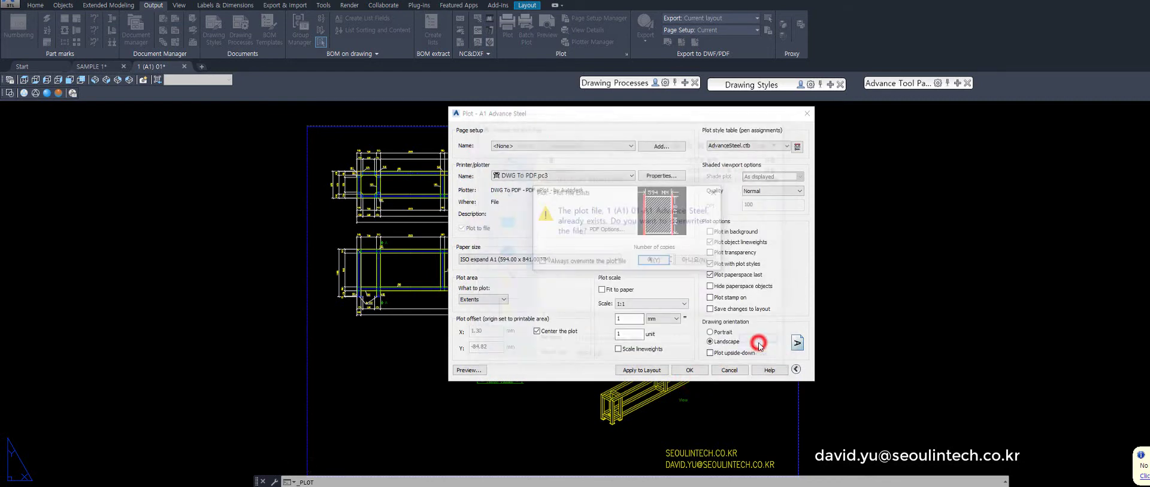
{"action": "left_click", "coordinate": [655, 262]}
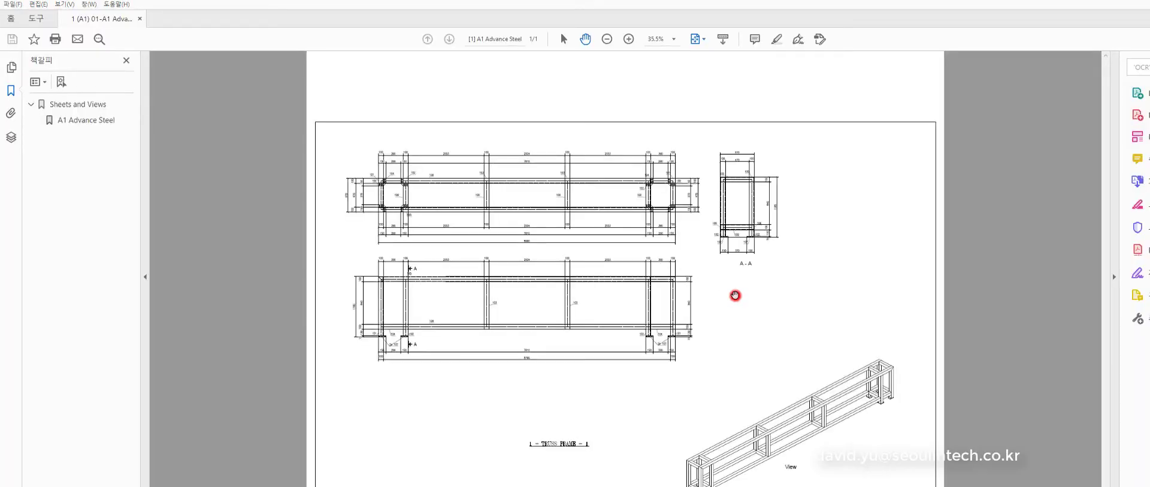
Zoom and pan the PDF to inspect the beam elevations, dimensions and section A-A.
{"action": "scroll", "coordinate": [556, 188], "scroll_direction": "up", "scroll_amount": 3, "text": "ctrl"}
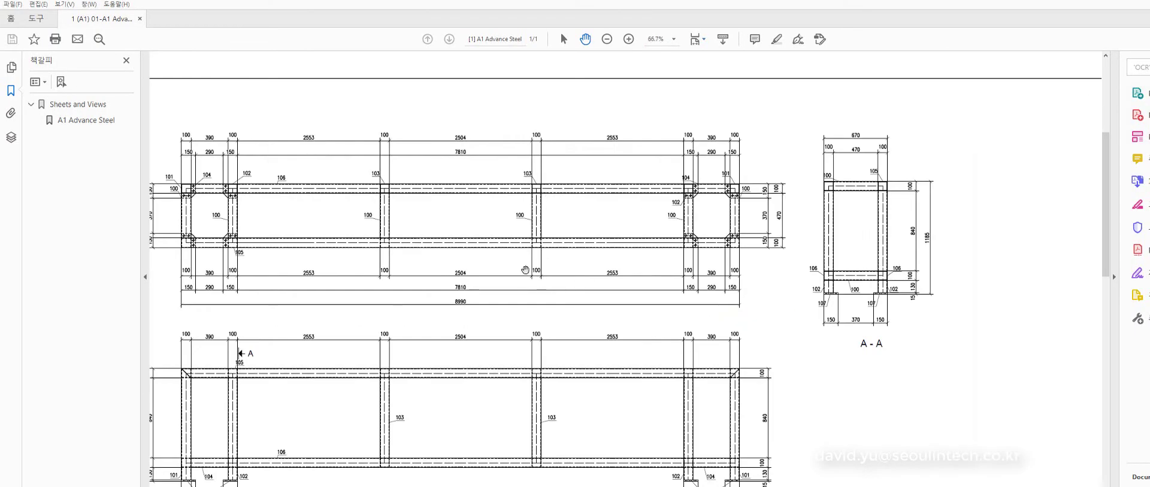
{"action": "left_click_drag", "start_coordinate": [525, 269], "coordinate": [480, 233]}
{"action": "mouse_move", "coordinate": [461, 299]}
{"action": "left_mouse_down"}
{"action": "mouse_move", "coordinate": [569, 307]}
{"action": "mouse_move", "coordinate": [556, 362]}
{"action": "mouse_move", "coordinate": [326, 306]}
{"action": "left_mouse_up"}
{"action": "scroll", "coordinate": [250, 247], "scroll_direction": "up", "scroll_amount": 1, "text": "ctrl"}
{"action": "left_click_drag", "start_coordinate": [676, 326], "coordinate": [510, 342]}
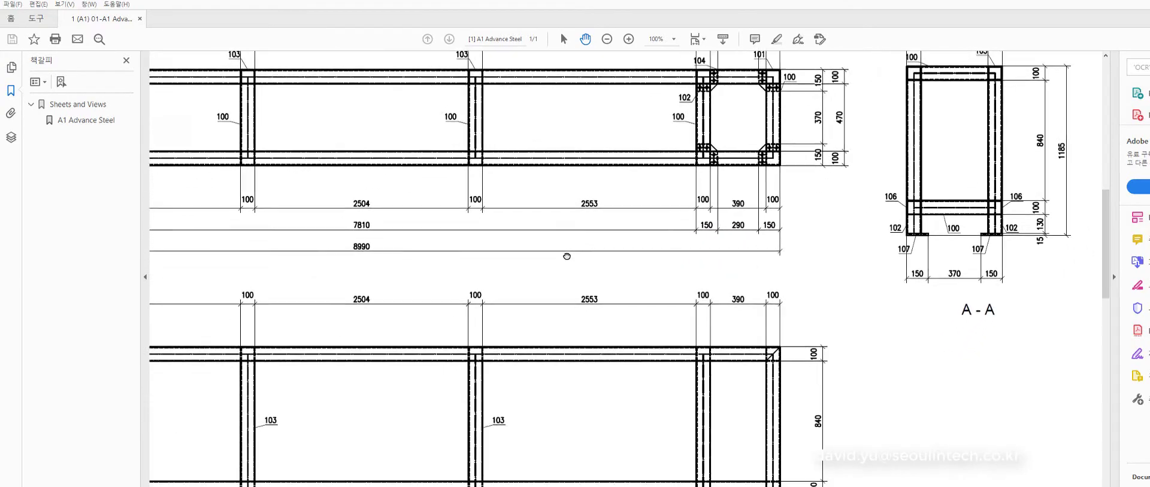
{"action": "left_click_drag", "start_coordinate": [510, 342], "coordinate": [595, 242]}
{"action": "left_click_drag", "start_coordinate": [546, 360], "coordinate": [577, 294]}
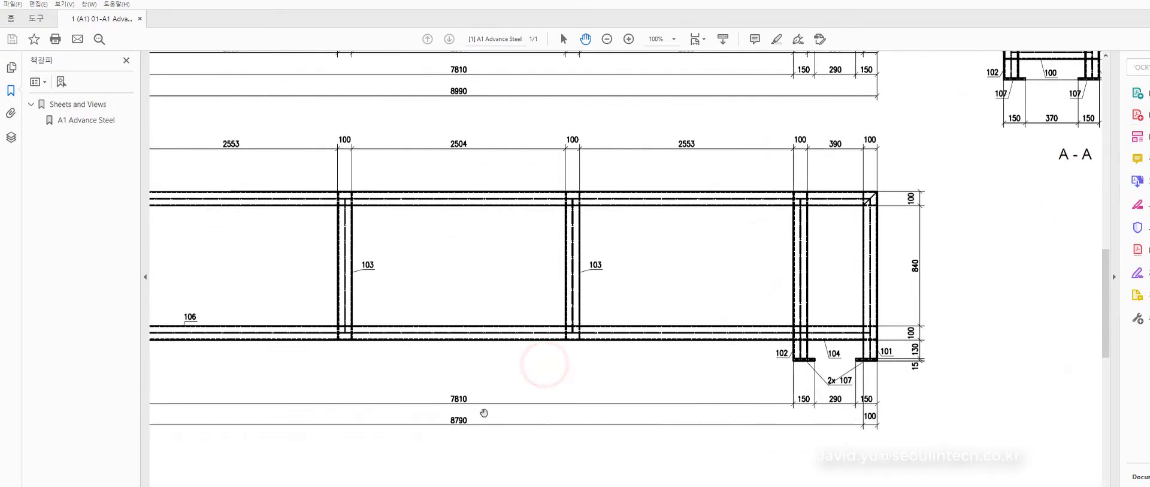
{"action": "mouse_move", "coordinate": [478, 420]}
{"action": "left_mouse_down"}
{"action": "mouse_move", "coordinate": [518, 384]}
{"action": "mouse_move", "coordinate": [645, 407]}
{"action": "mouse_move", "coordinate": [628, 450]}
{"action": "mouse_move", "coordinate": [370, 304]}
{"action": "left_mouse_up"}
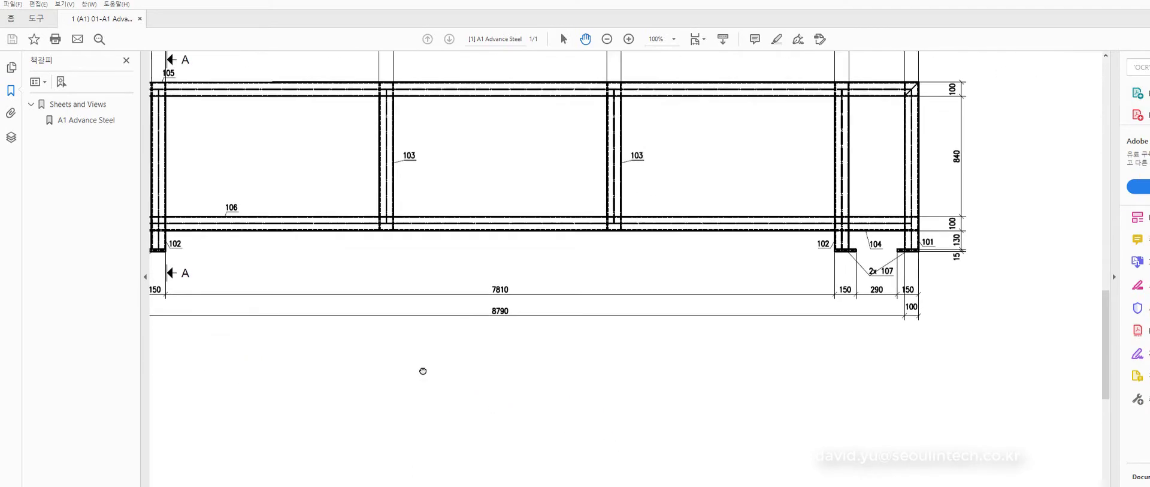
Pan to the isometric truss view, then zoom back out over the whole sheet.
{"action": "left_click_drag", "start_coordinate": [737, 444], "coordinate": [383, 293]}
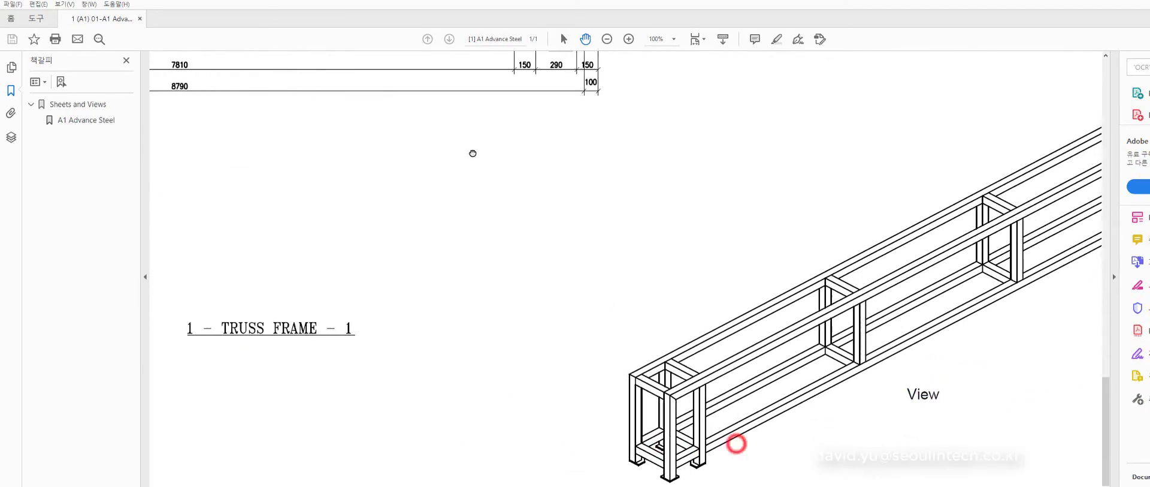
{"action": "left_click_drag", "start_coordinate": [746, 354], "coordinate": [643, 356]}
{"action": "scroll", "coordinate": [570, 326], "scroll_direction": "down", "scroll_amount": 1, "text": "ctrl"}
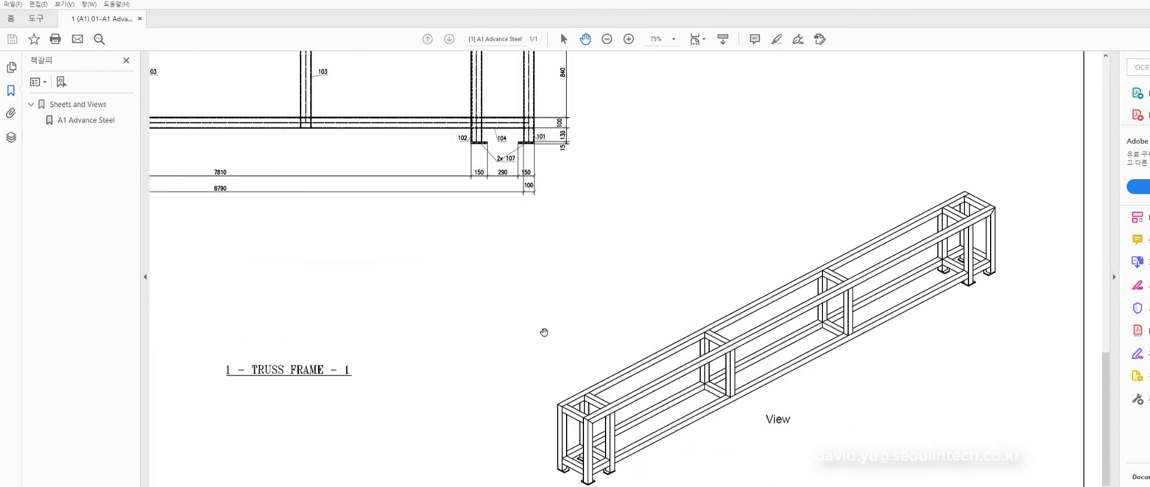
{"action": "scroll", "coordinate": [541, 329], "scroll_direction": "down", "scroll_amount": 2, "text": "ctrl"}
{"action": "scroll", "coordinate": [532, 329], "scroll_direction": "down", "scroll_amount": 2, "text": "ctrl"}
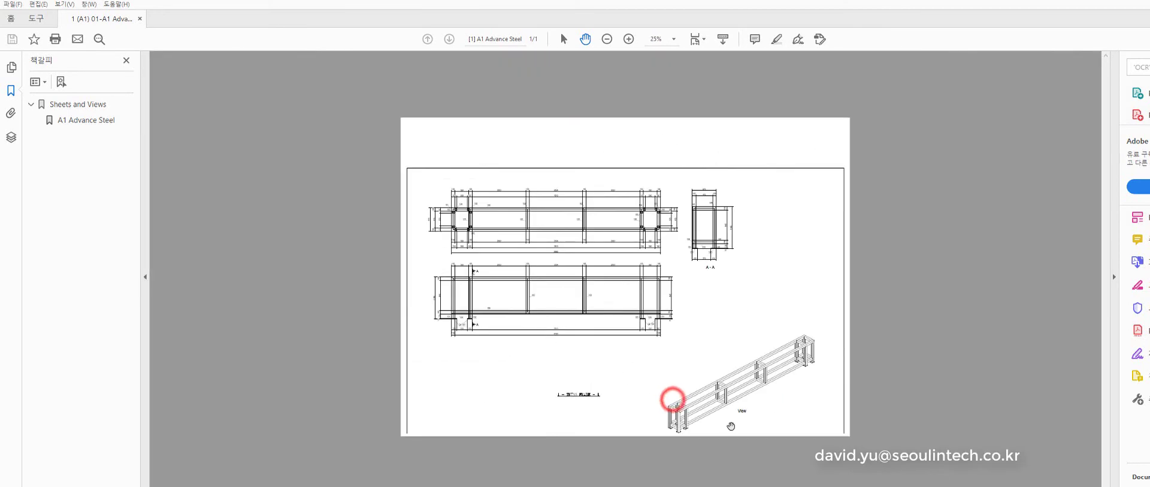
{"action": "scroll", "coordinate": [675, 362], "scroll_direction": "up", "scroll_amount": 3, "text": "ctrl"}
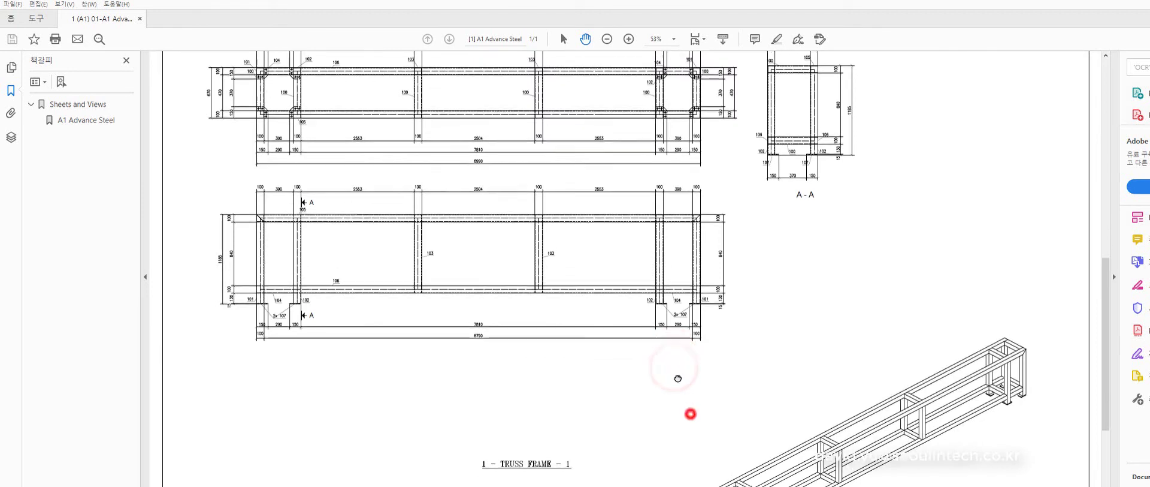
{"action": "scroll", "coordinate": [689, 412], "scroll_direction": "down", "scroll_amount": 2}
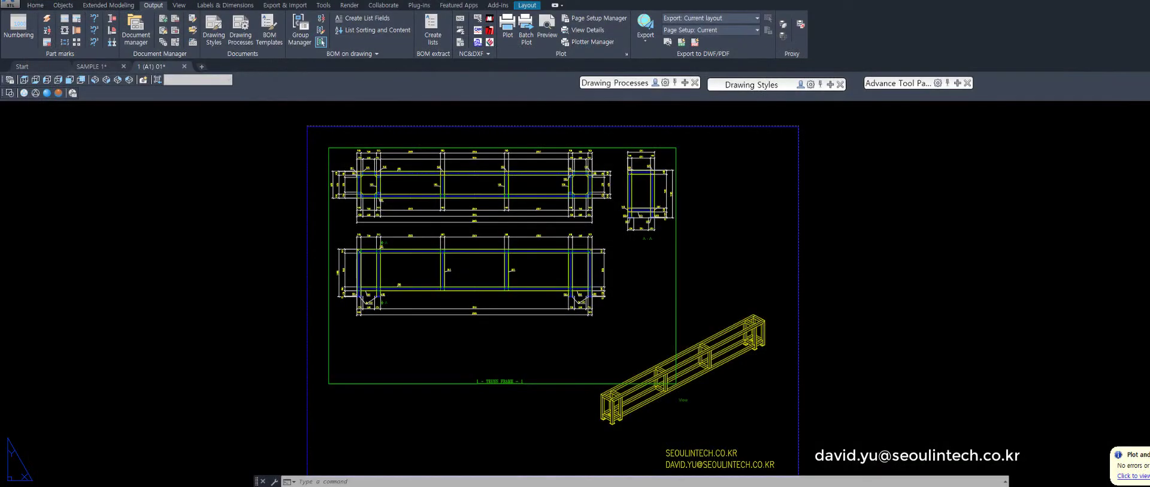
Clear the layout selection and return to the SAMPLE 1 model tab's realistic 3D truss frame.
{"action": "left_click", "coordinate": [725, 261]}
{"action": "middle_click_drag", "start_coordinate": [714, 265], "coordinate": [701, 243]}
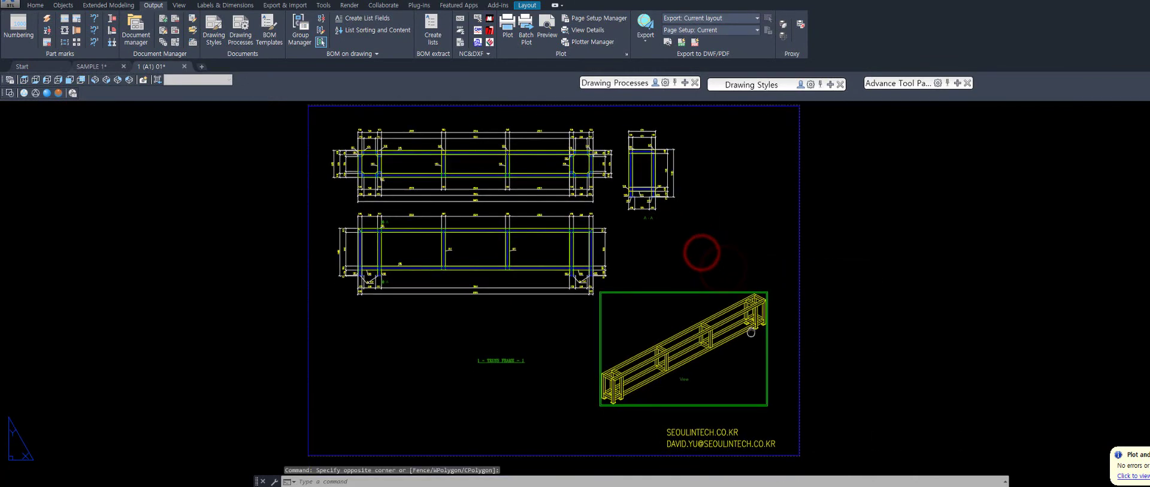
{"action": "left_click", "coordinate": [91, 67]}
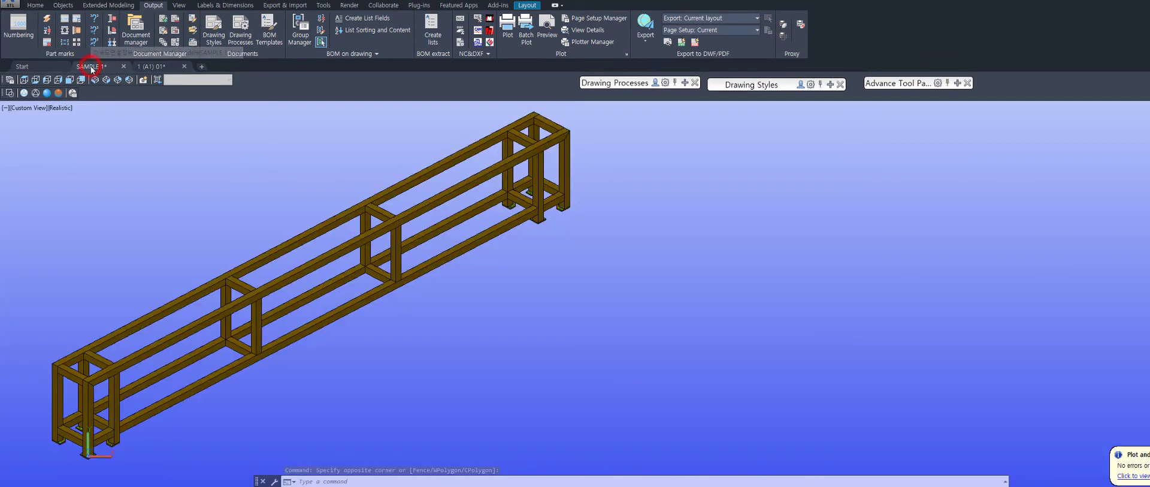
{"action": "left_click", "coordinate": [459, 350]}
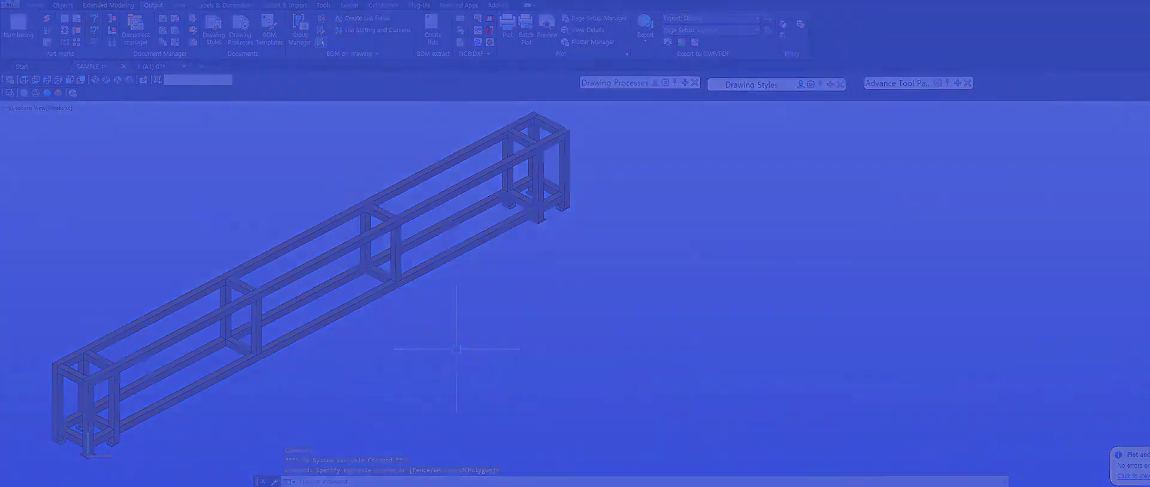